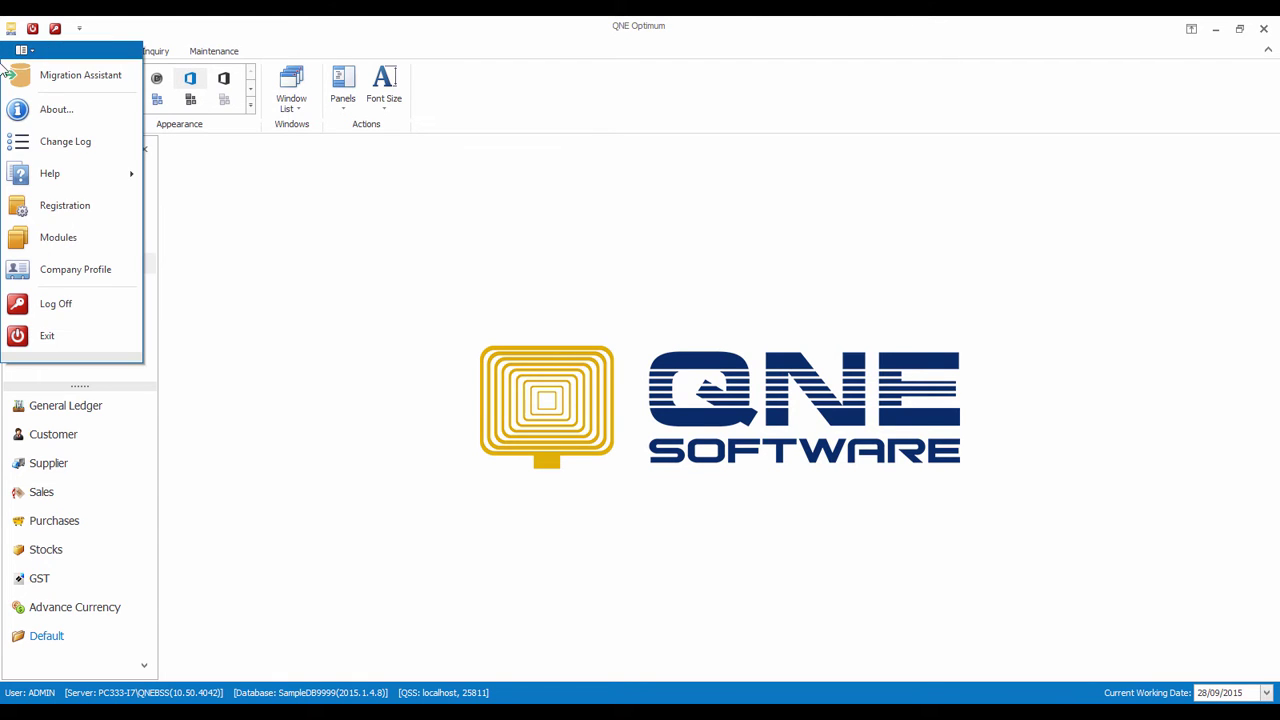
# Enable the User Default Setting module in Module Manager and save the module configuration.
pyautogui.click(57, 236)
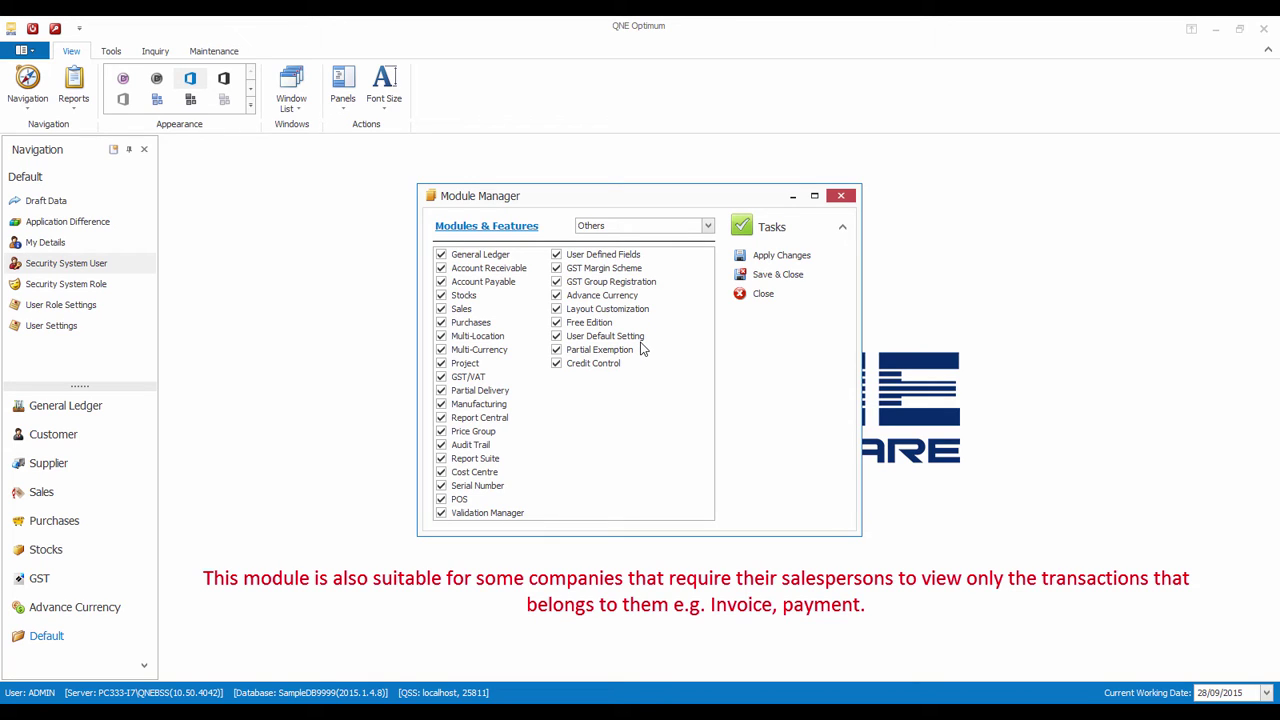
pyautogui.click(777, 275)
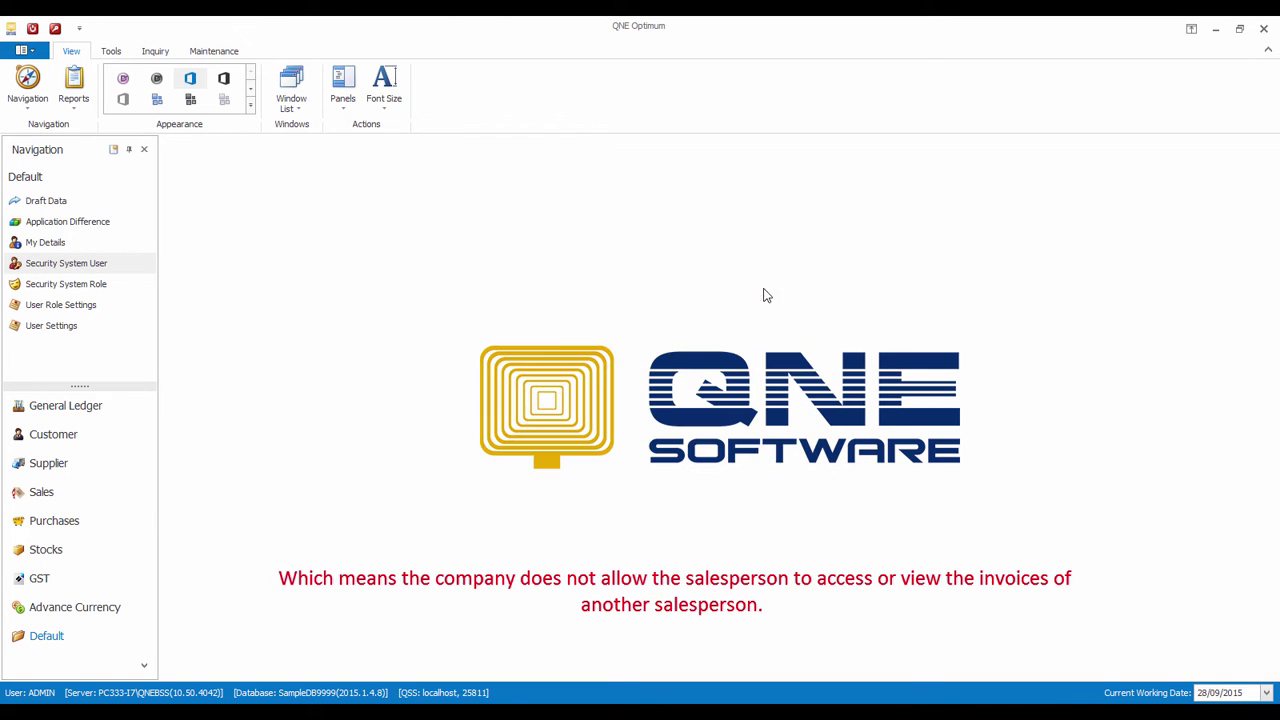
# Open Security System User, then its empty User Settings list.
pyautogui.click(208, 57)
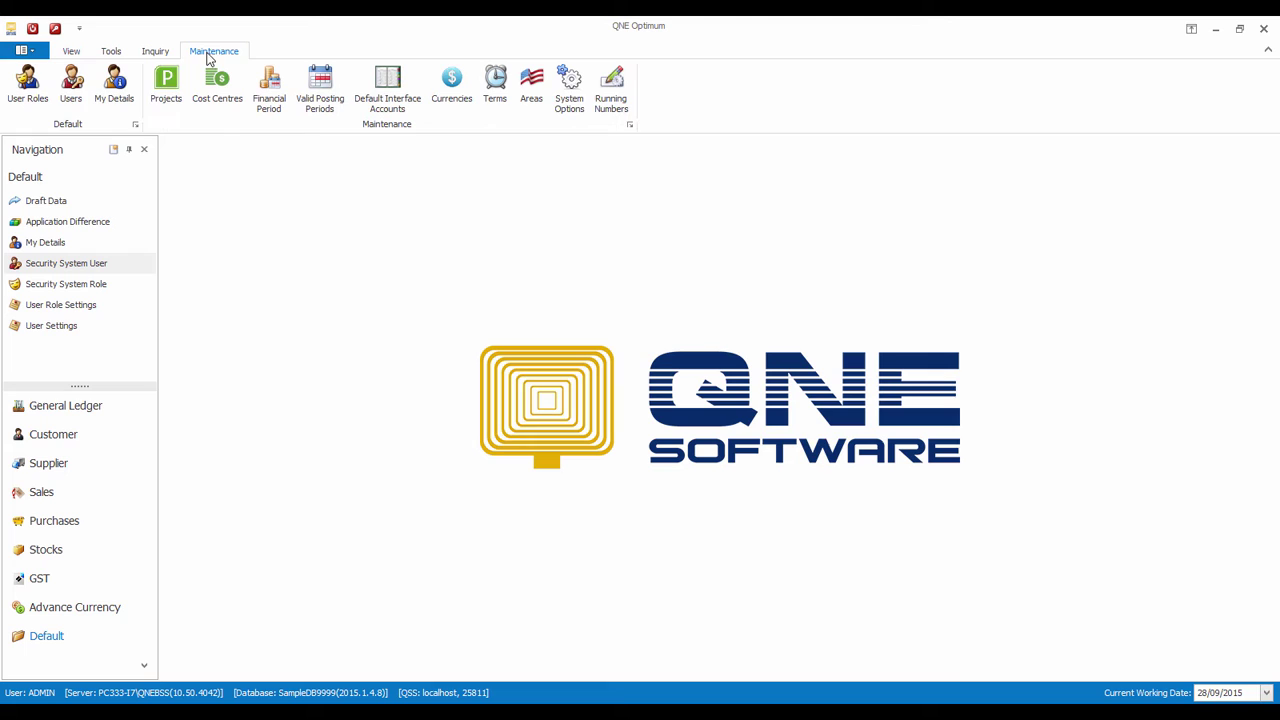
pyautogui.click(84, 107)
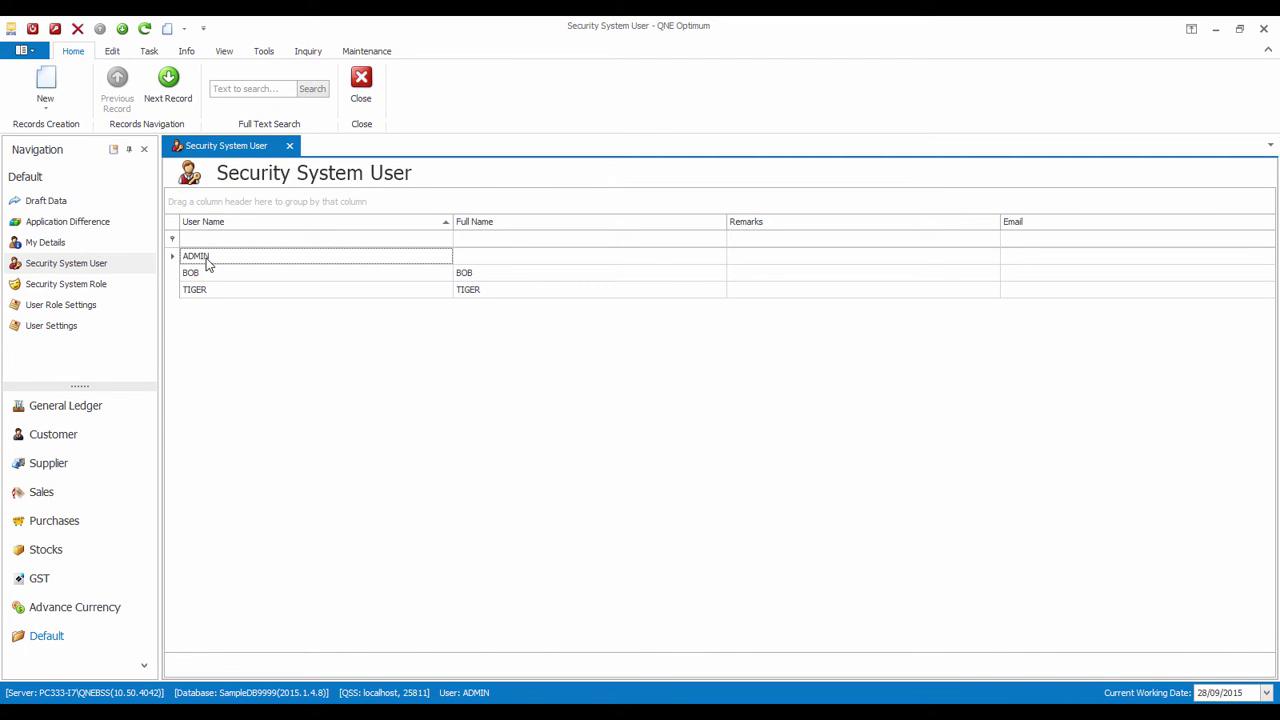
pyautogui.click(115, 53)
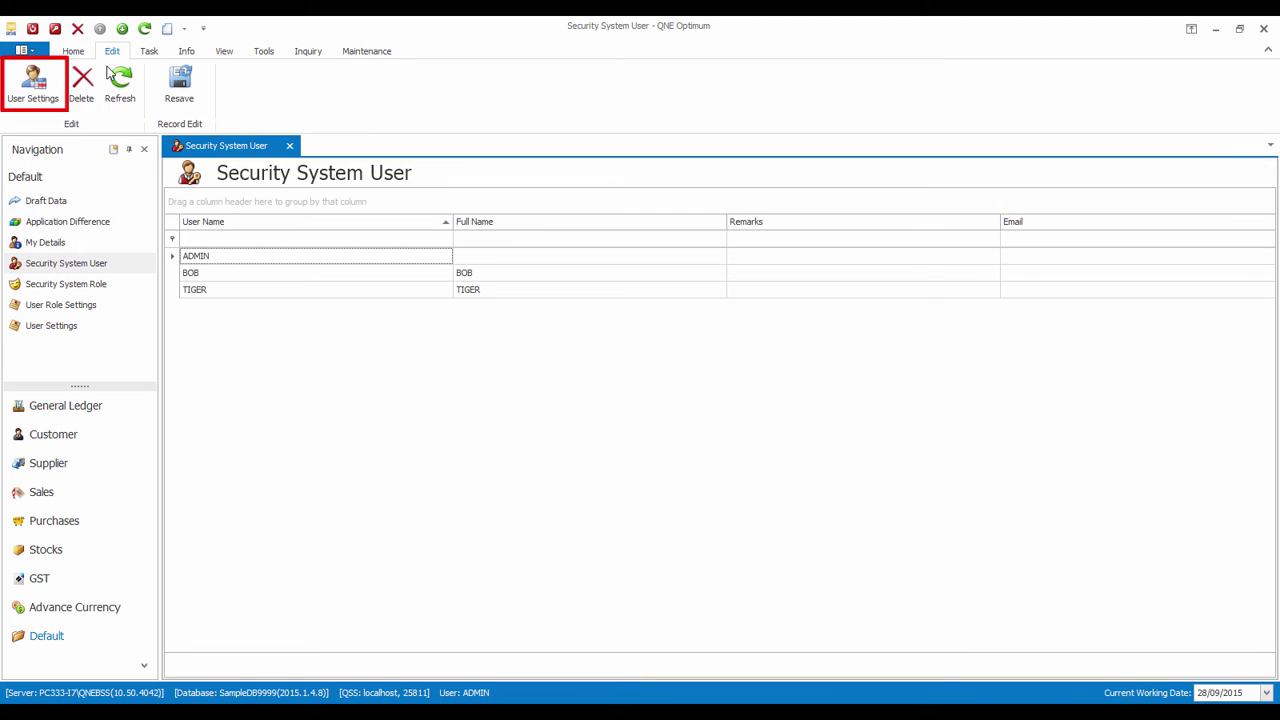
pyautogui.click(42, 108)
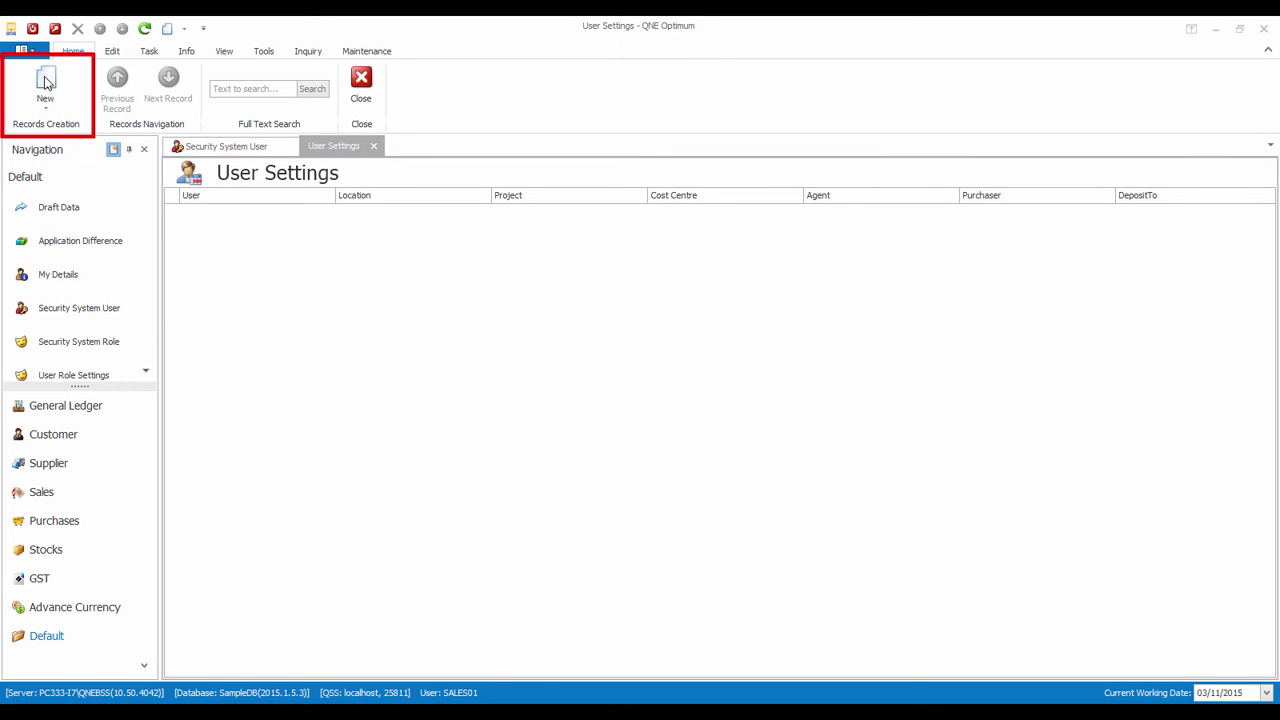
# Start a new user setting for SALES01 with Project A and location JB.
pyautogui.click(44, 83)
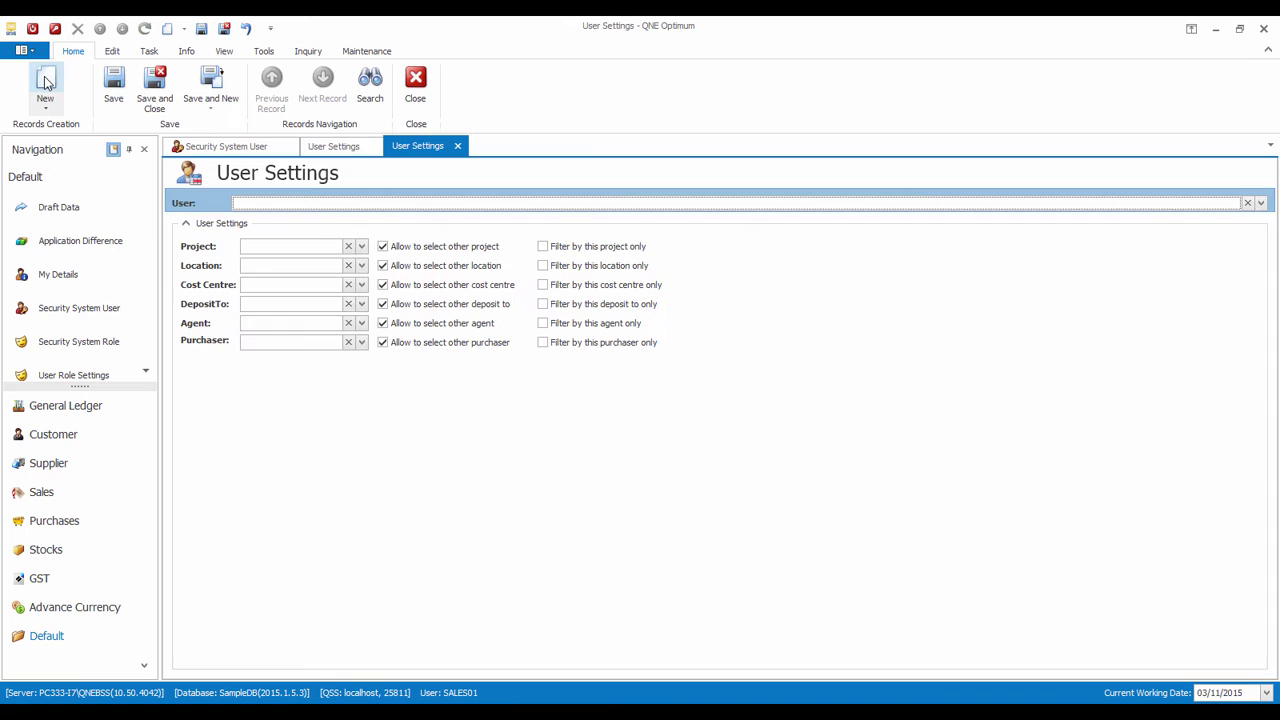
pyautogui.click(507, 213)
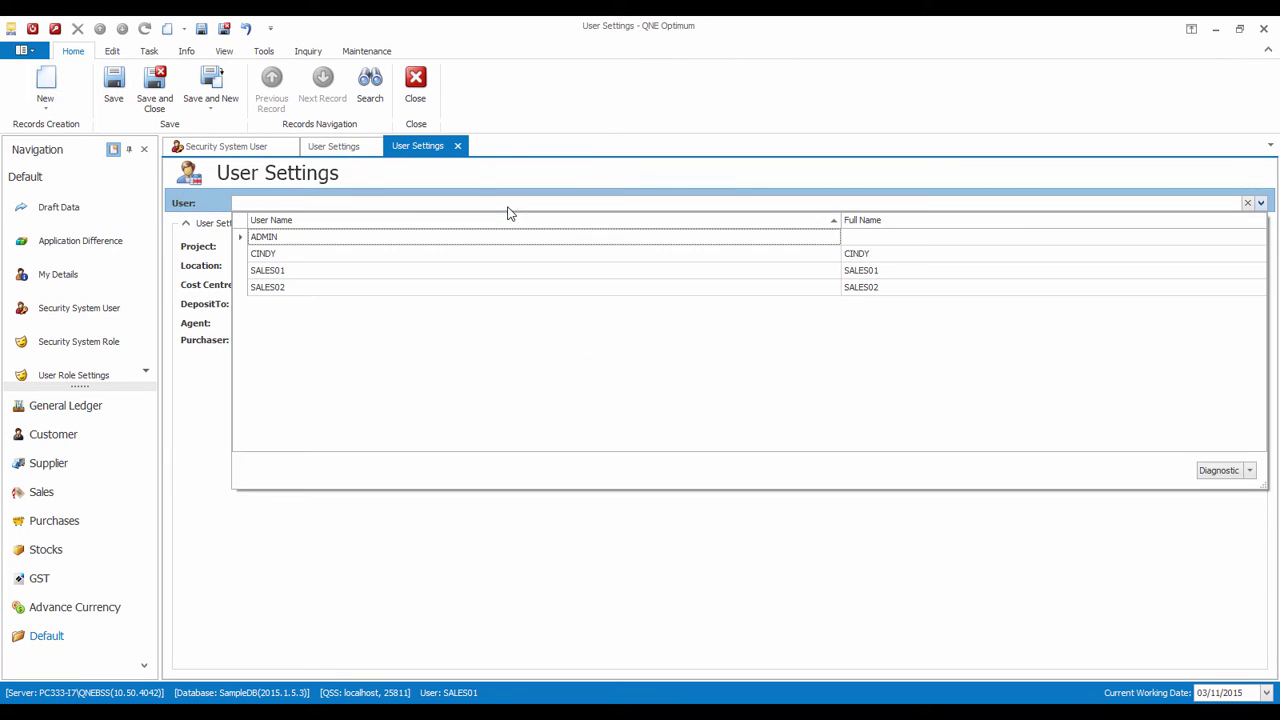
pyautogui.click(368, 269)
pyautogui.click(362, 246)
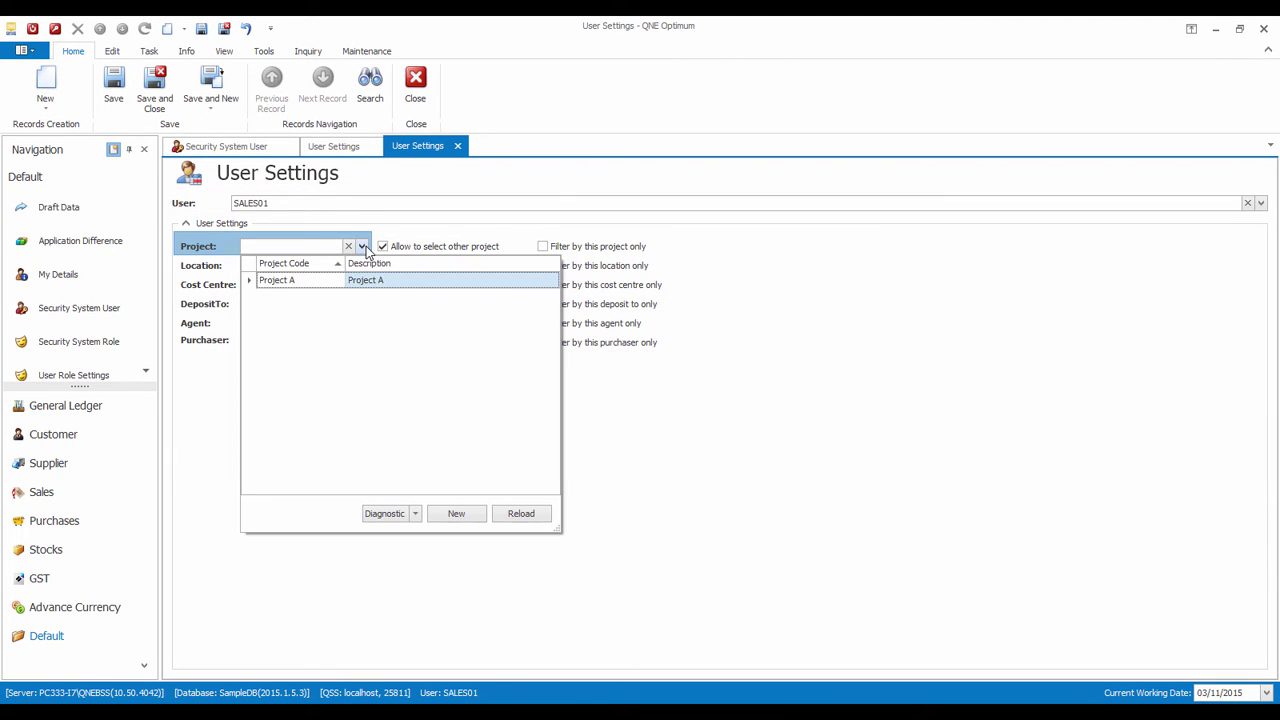
pyautogui.click(365, 278)
pyautogui.click(362, 265)
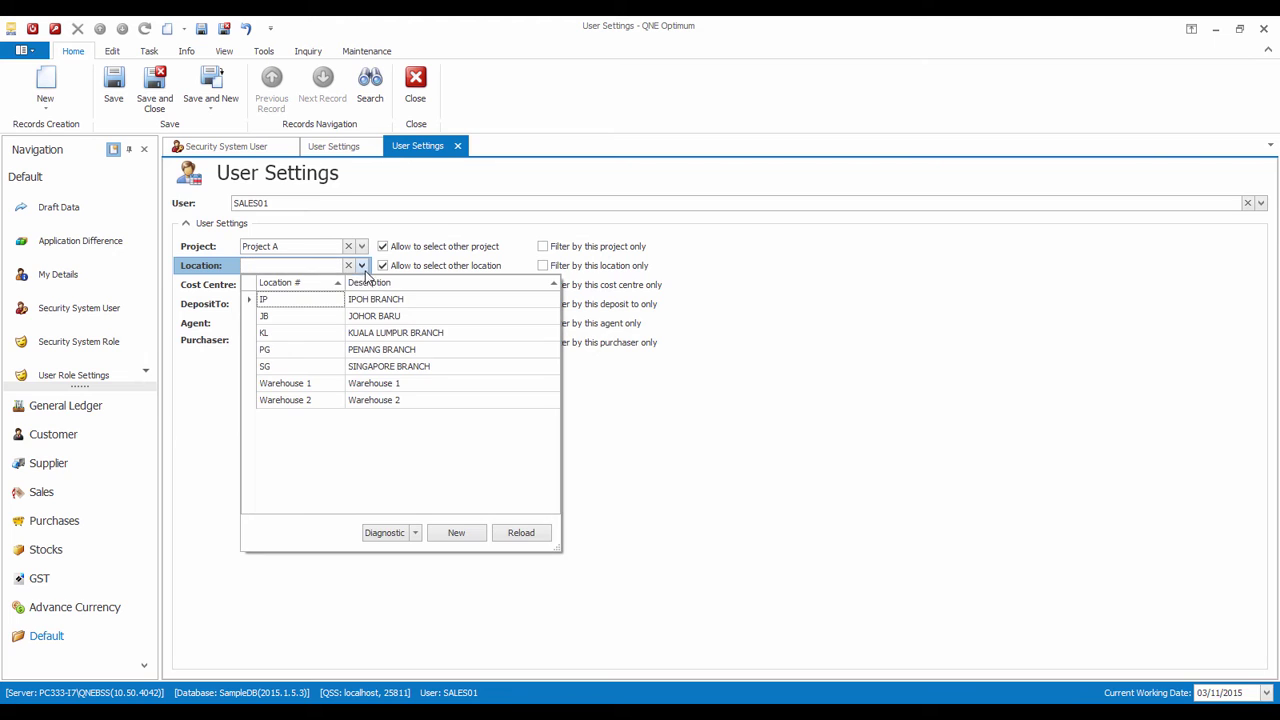
pyautogui.click(378, 318)
# Add Cost Center 2, deposit 700-0310, agent SALES01 and the first purchaser, then save.
pyautogui.click(362, 284)
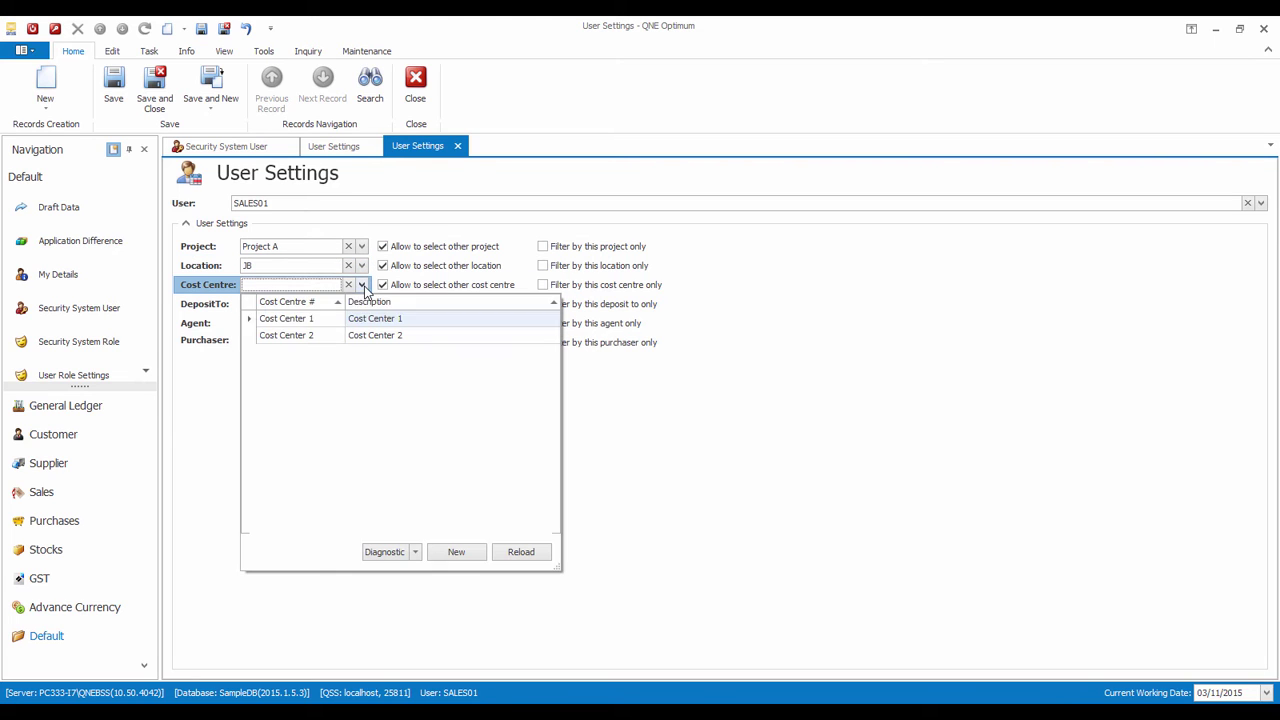
pyautogui.click(366, 337)
pyautogui.click(362, 303)
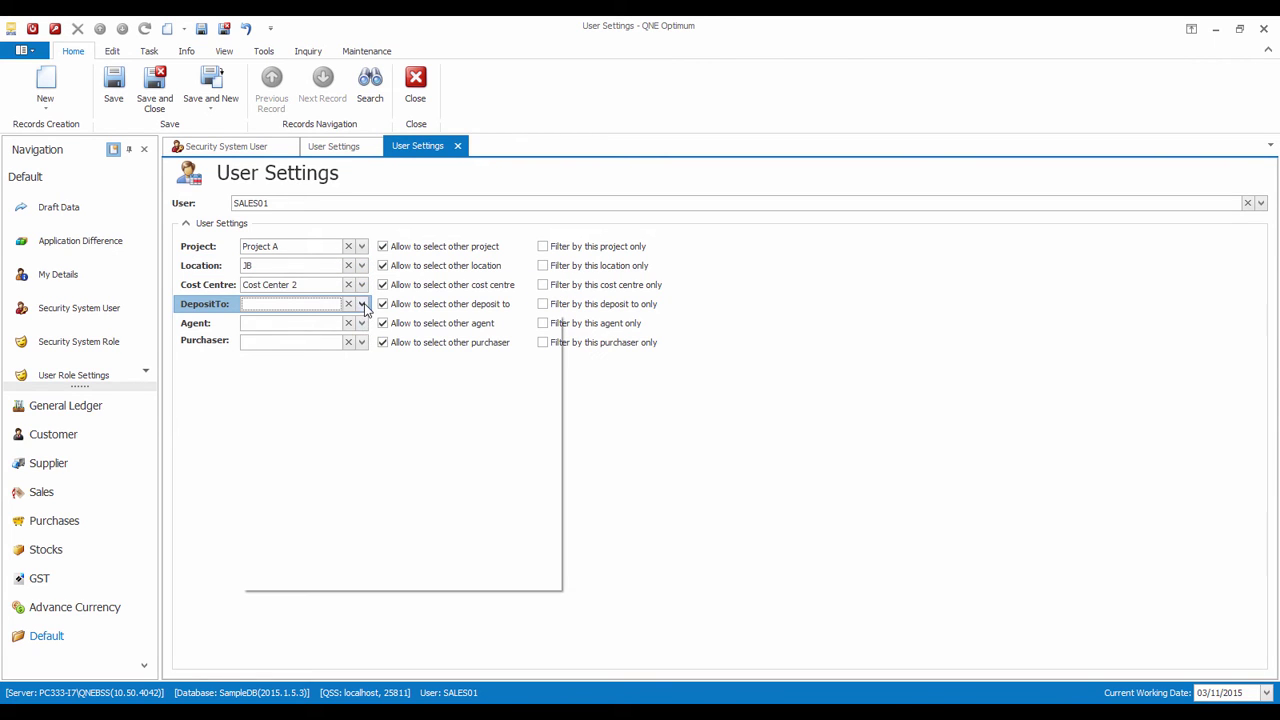
pyautogui.click(380, 342)
pyautogui.click(362, 323)
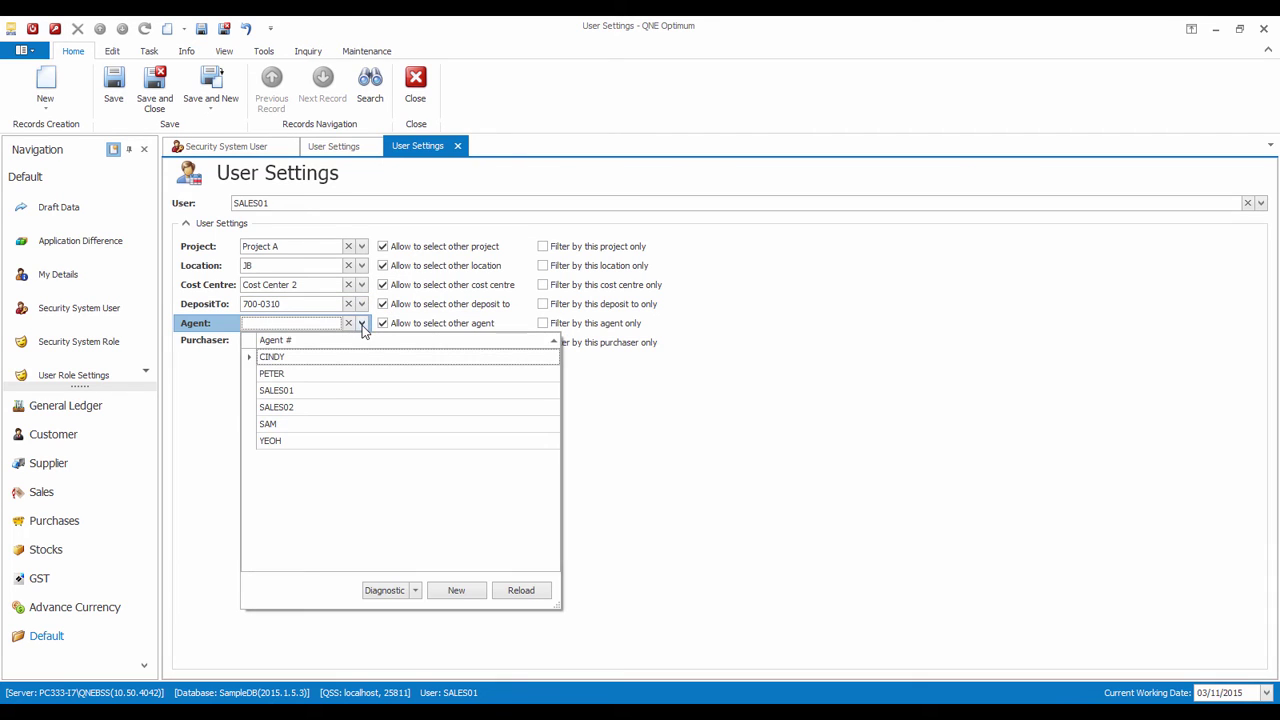
pyautogui.click(295, 391)
pyautogui.click(362, 342)
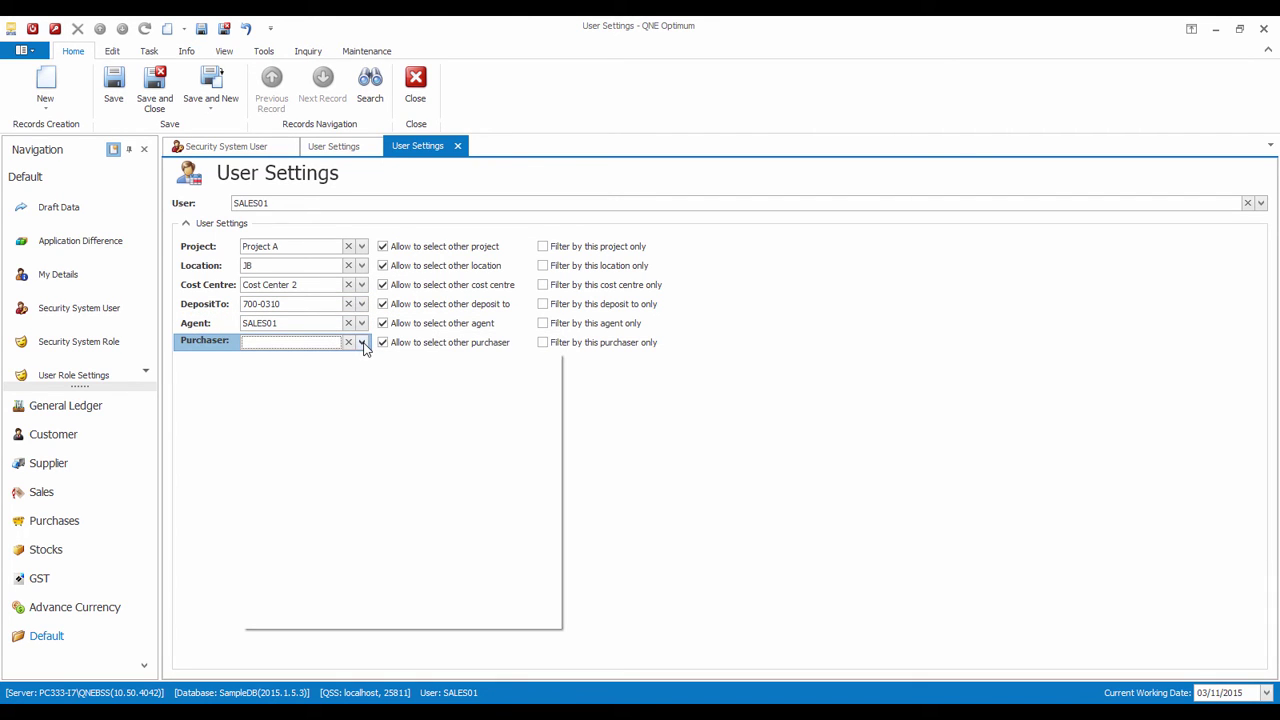
pyautogui.click(346, 377)
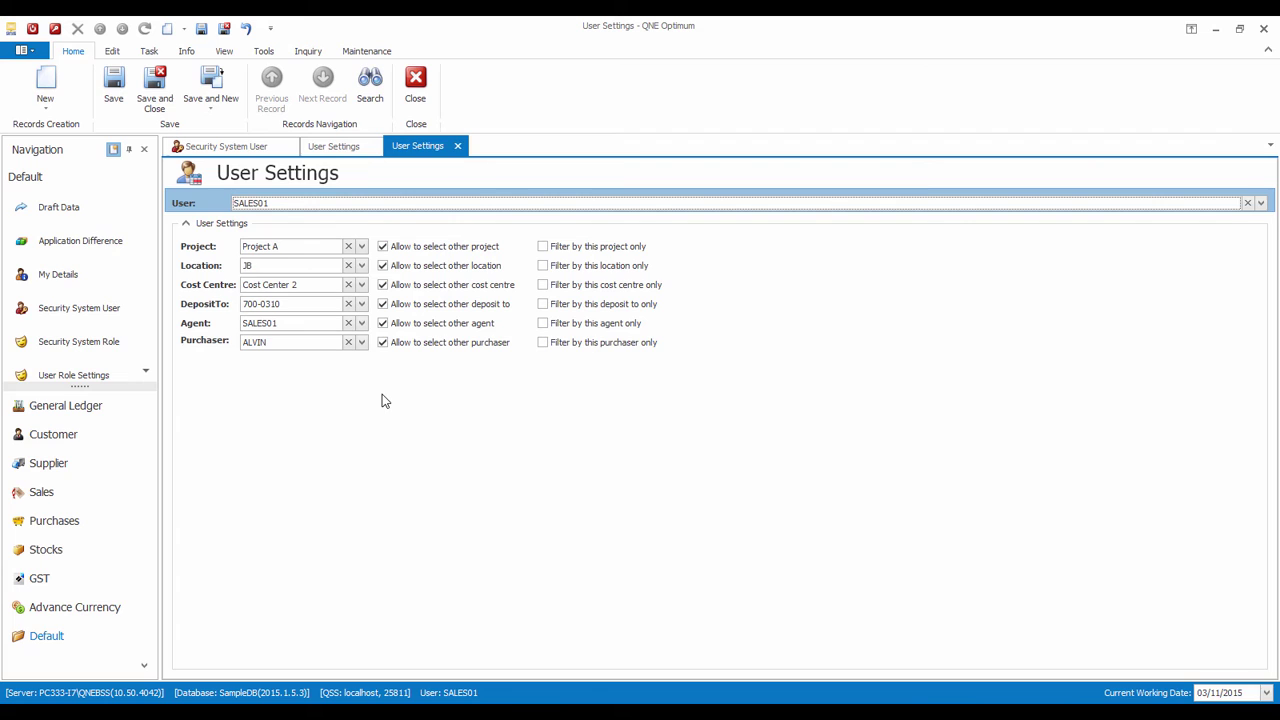
pyautogui.click(115, 90)
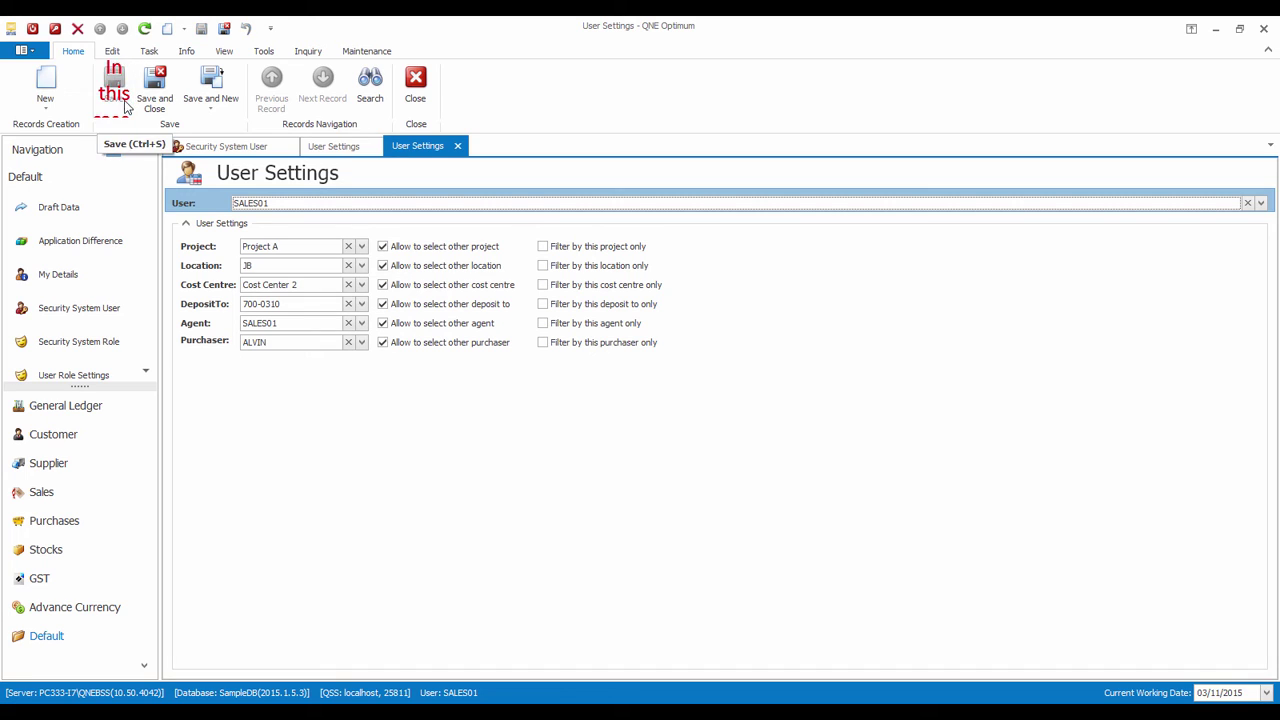
pyautogui.click(41, 494)
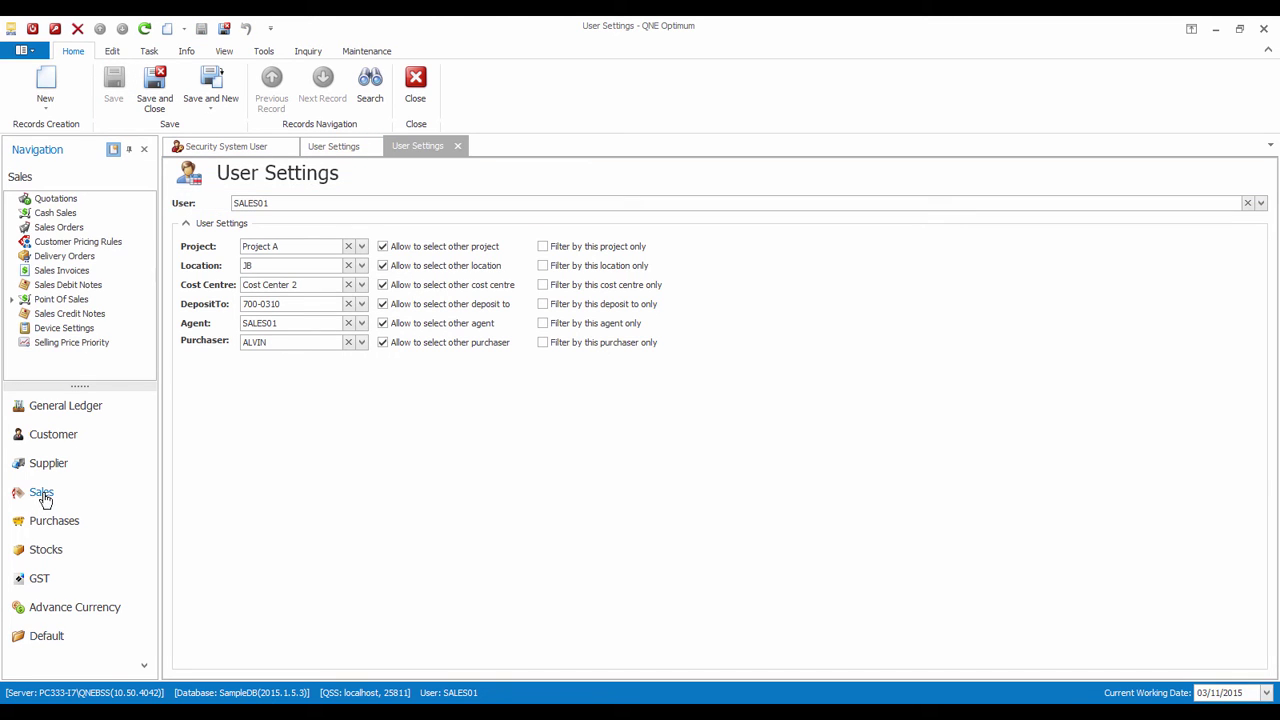
pyautogui.click(60, 227)
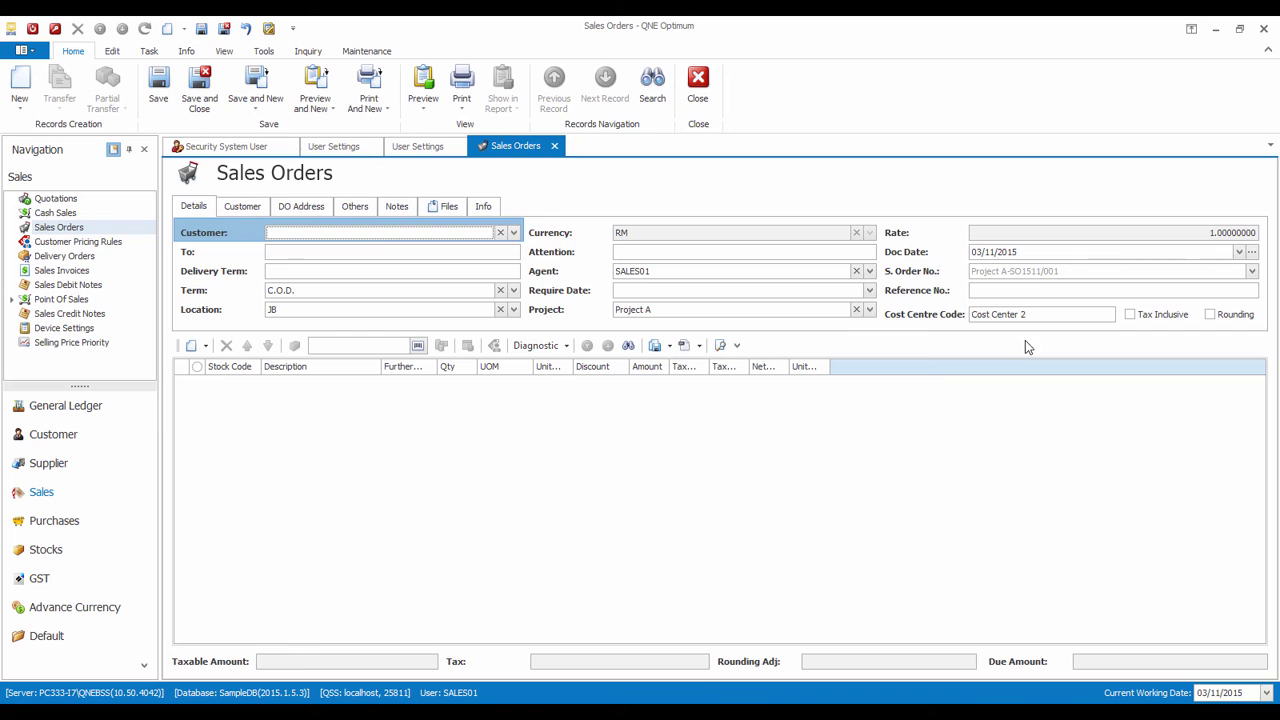
pyautogui.middleClick(517, 147)
# Discard the unsaved sales order and untick all six 'Allow to select other' options for SALES01.
pyautogui.click(697, 444)
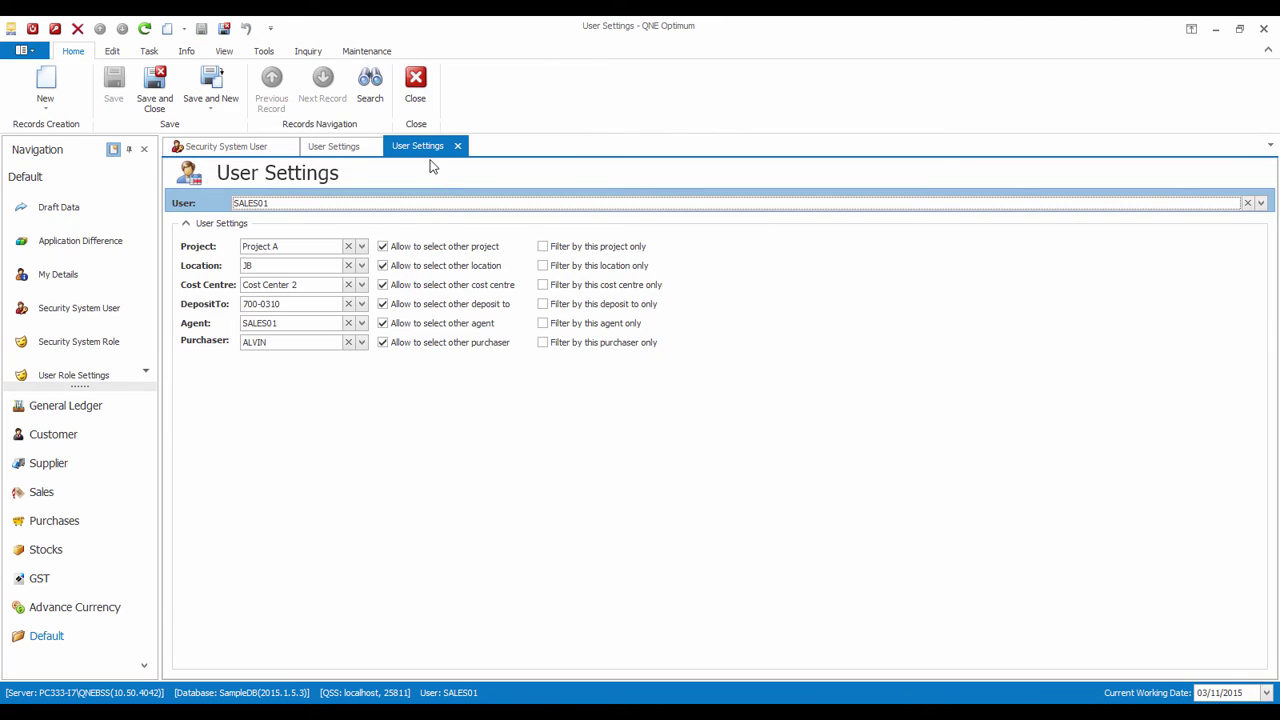
pyautogui.click(384, 247)
pyautogui.click(383, 265)
pyautogui.click(383, 285)
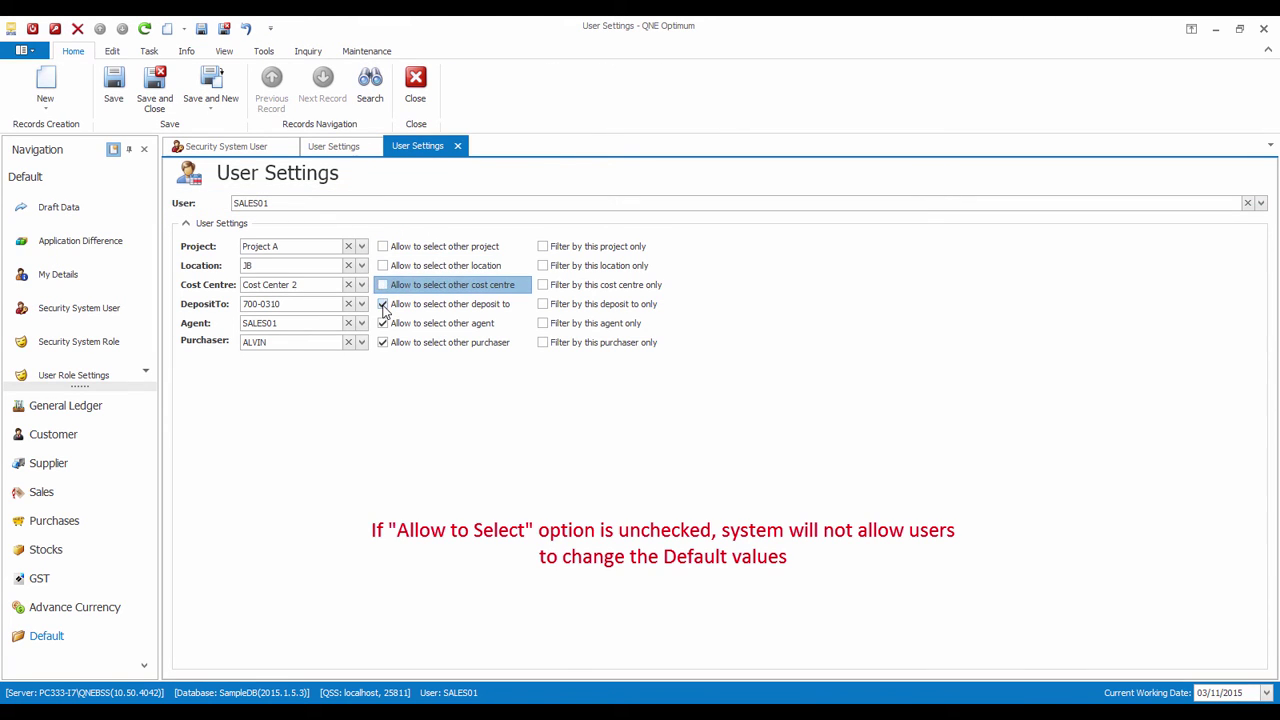
pyautogui.click(383, 304)
pyautogui.click(383, 323)
pyautogui.click(383, 342)
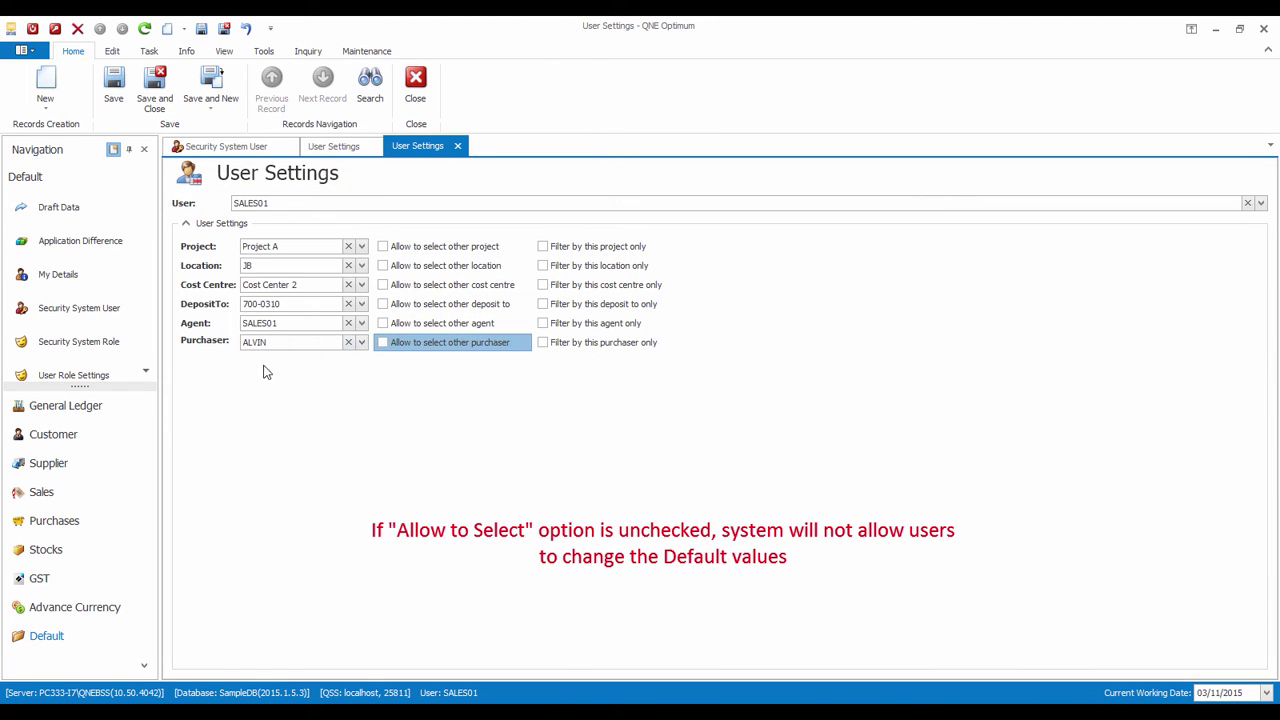
# Save the locked SALES01 defaults and open a new Sales Order form.
pyautogui.click(112, 93)
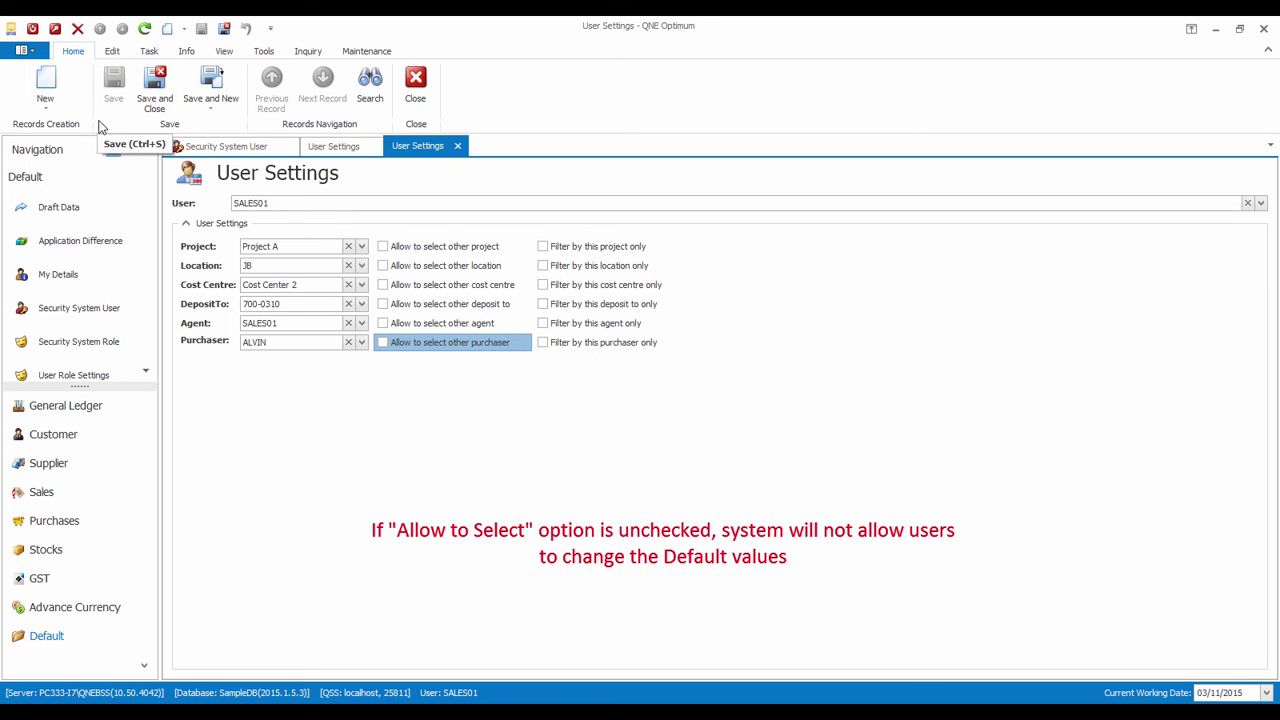
pyautogui.click(40, 490)
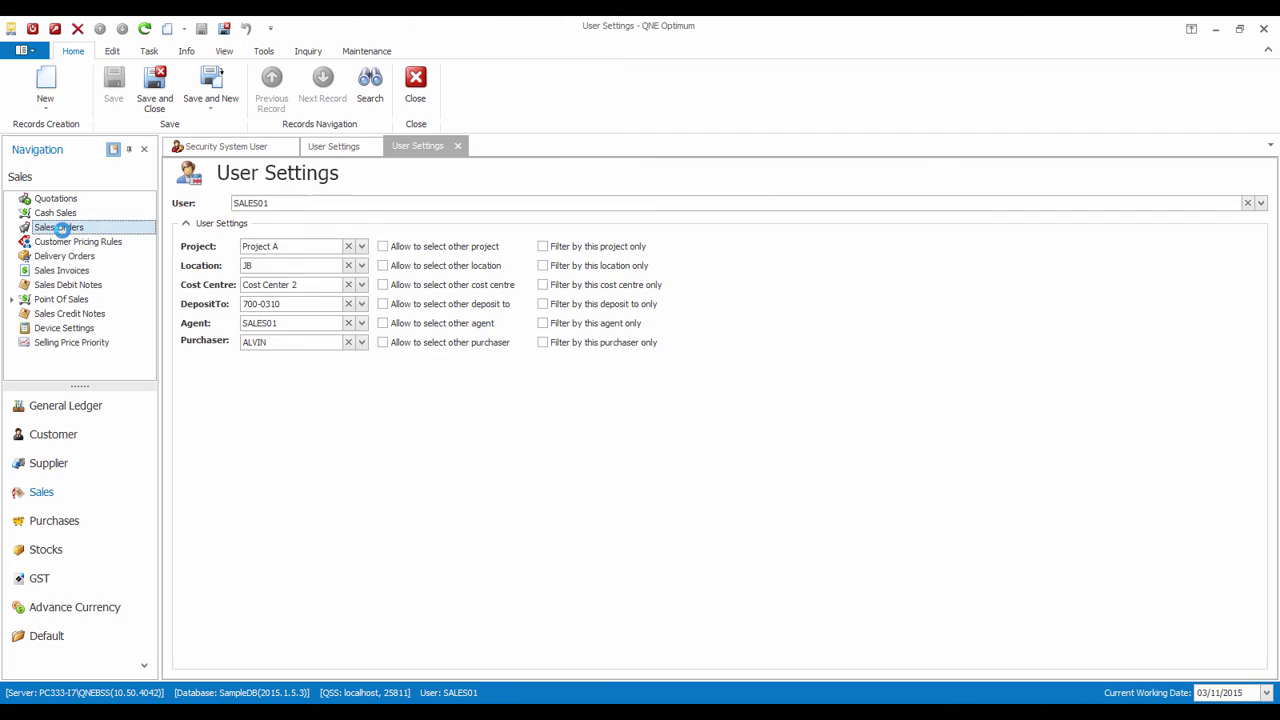
pyautogui.click(60, 227)
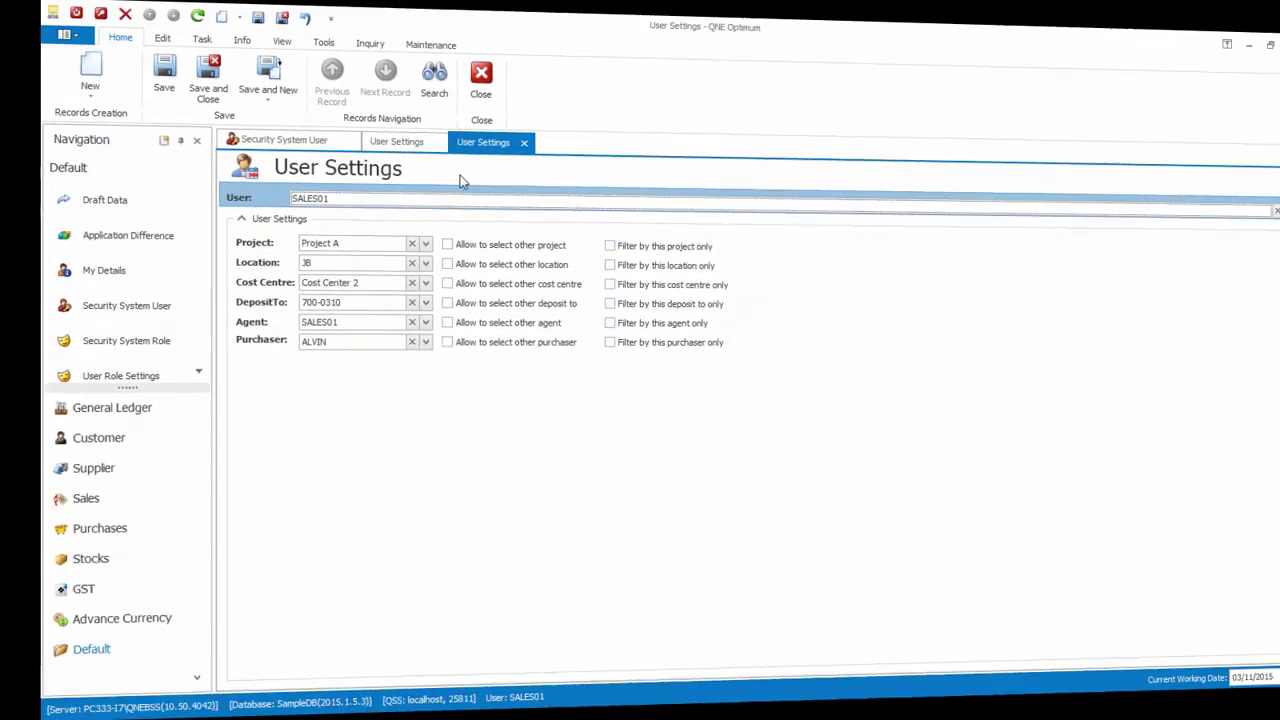
# Tick all six 'Filter by this … only' options for SALES01's project, location, cost centre, deposit, agent and purchaser.
pyautogui.click(558, 250)
pyautogui.click(557, 265)
pyautogui.click(557, 285)
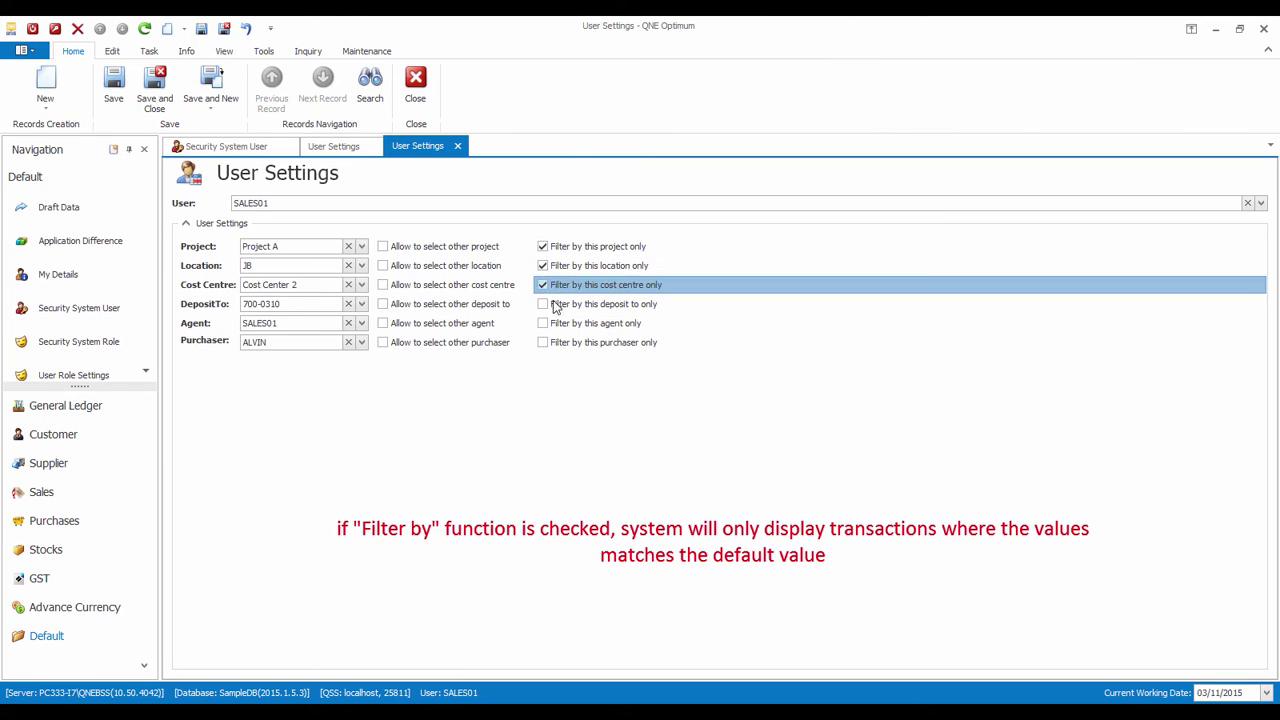
pyautogui.click(557, 304)
pyautogui.click(557, 323)
pyautogui.click(557, 342)
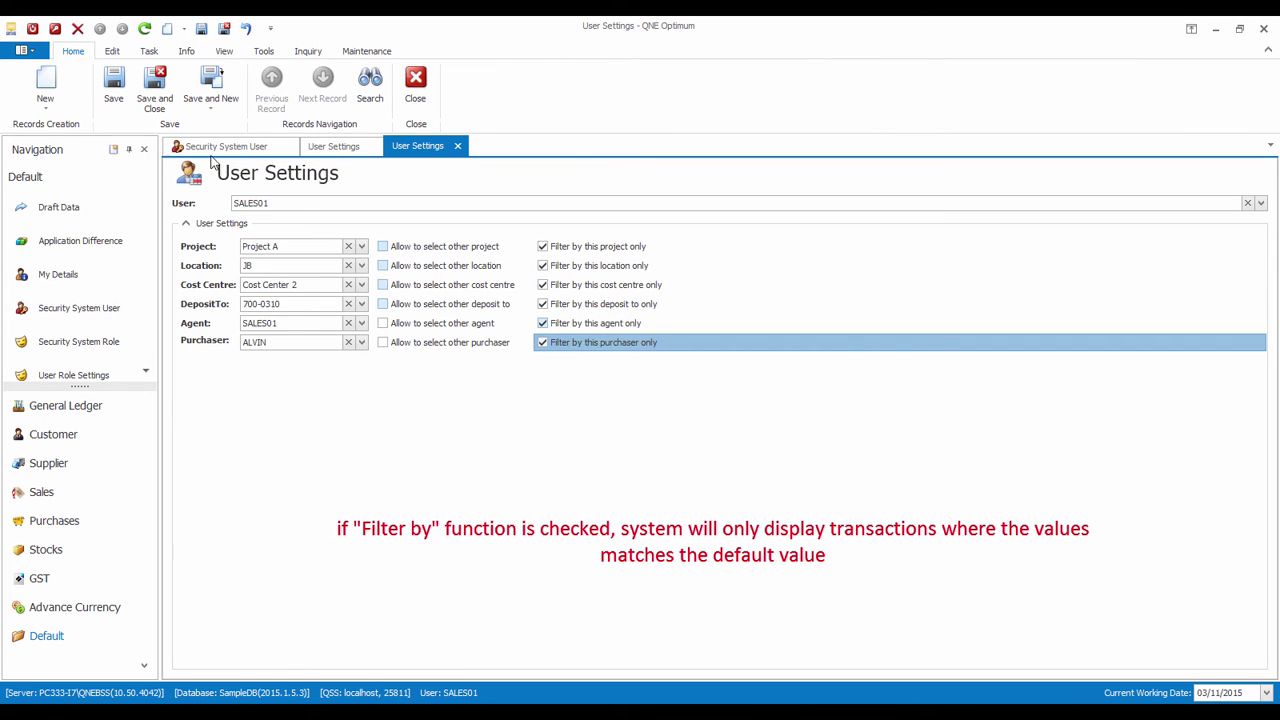
# Save SALES01's filter settings and open the Sales Invoices list.
pyautogui.click(118, 88)
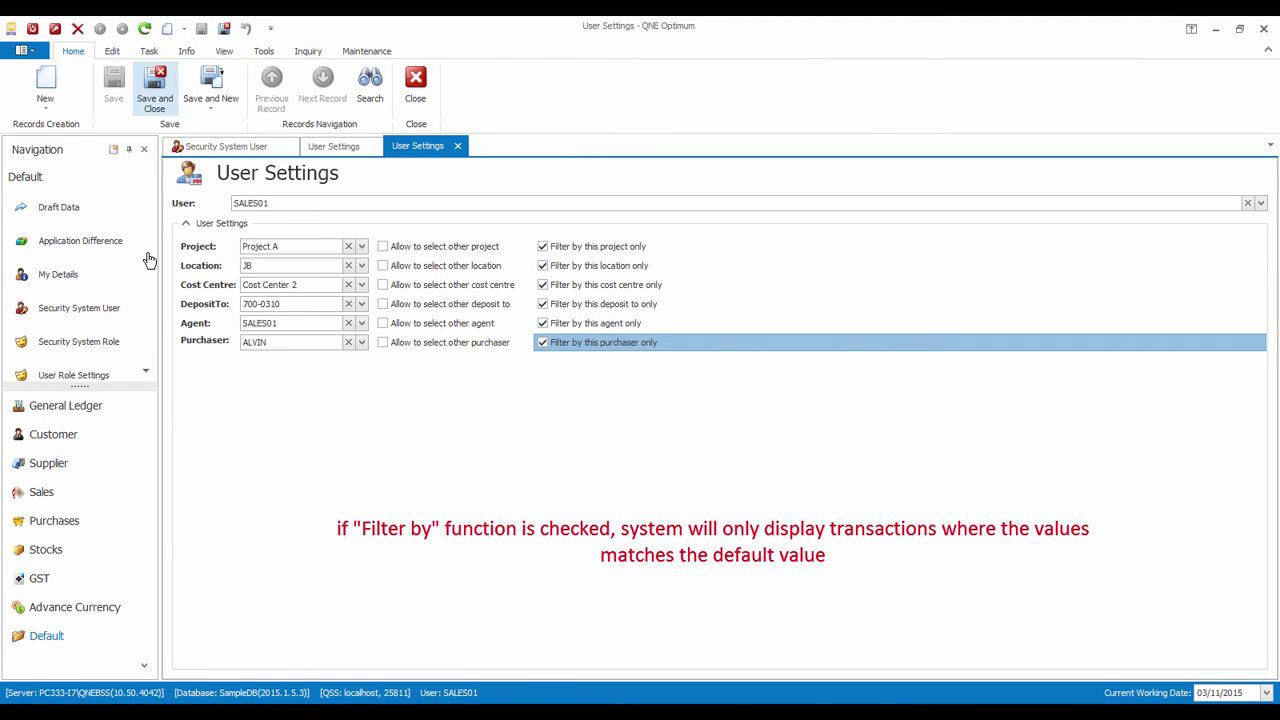
pyautogui.click(80, 491)
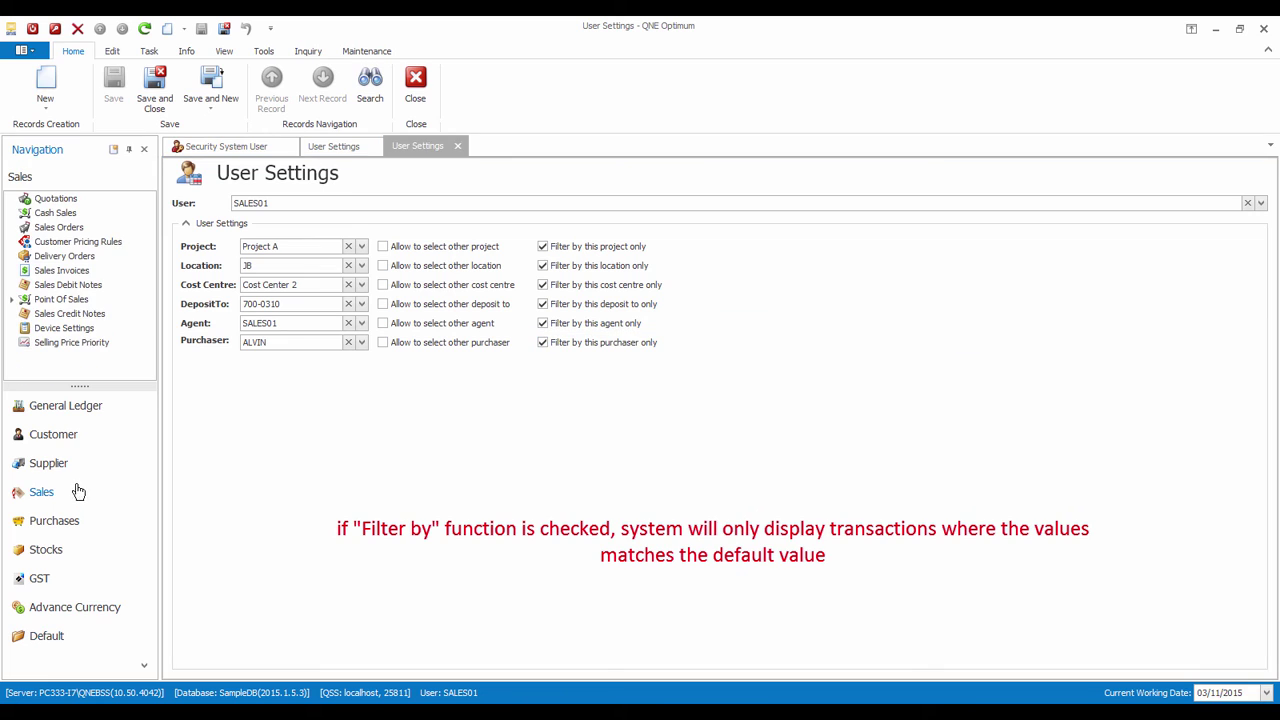
pyautogui.click(77, 272)
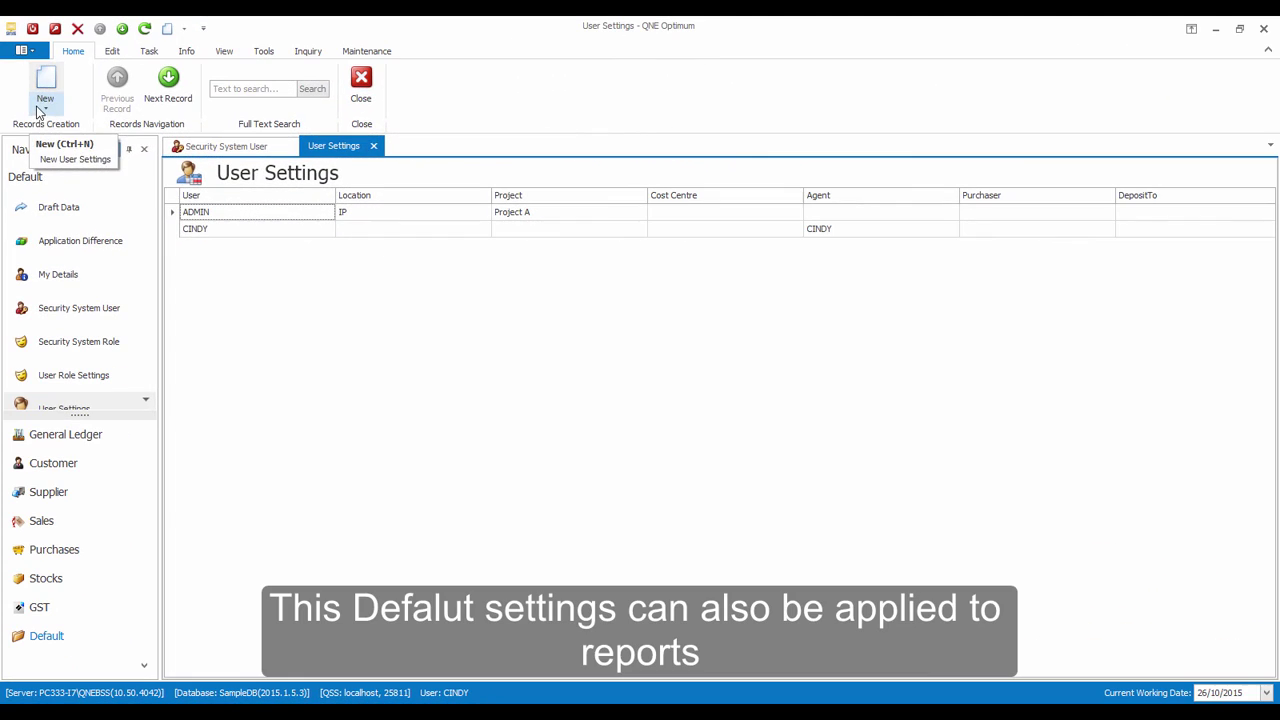
# Open CINDY's default settings, then the Sales Invoice Listing report from Sales Reports > Master Reports.
pyautogui.doubleClick(206, 231)
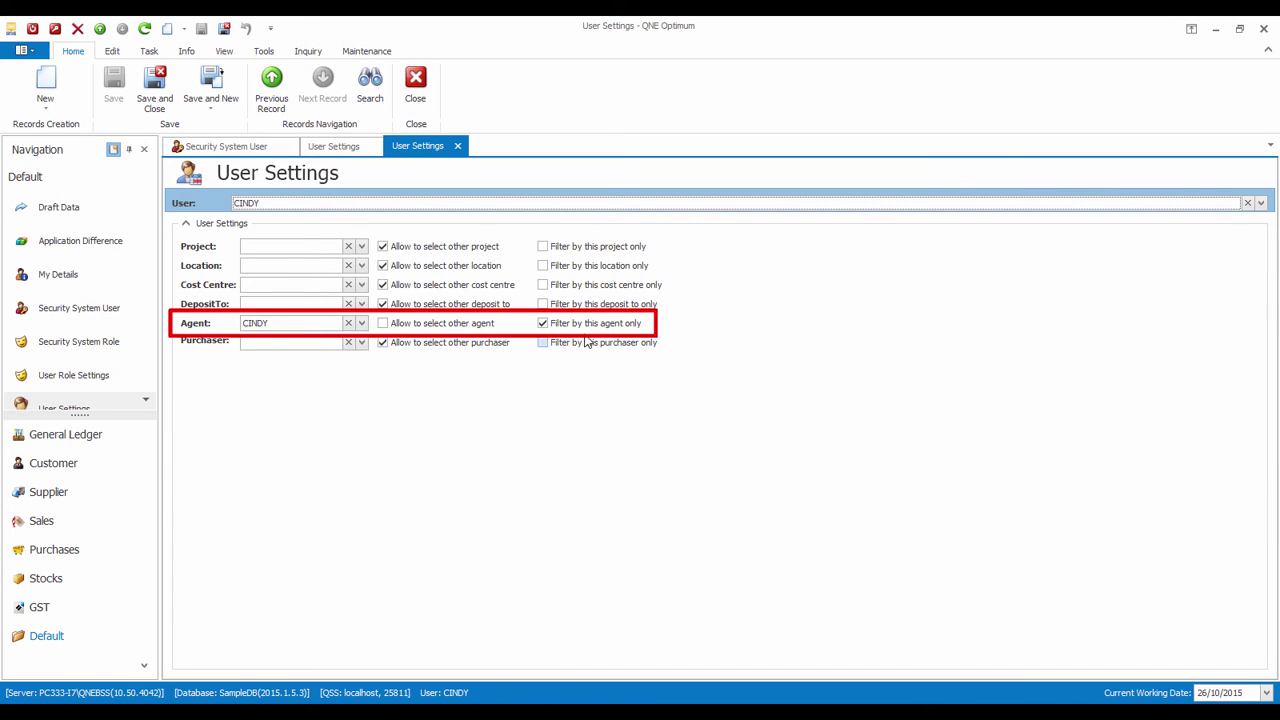
pyautogui.click(223, 51)
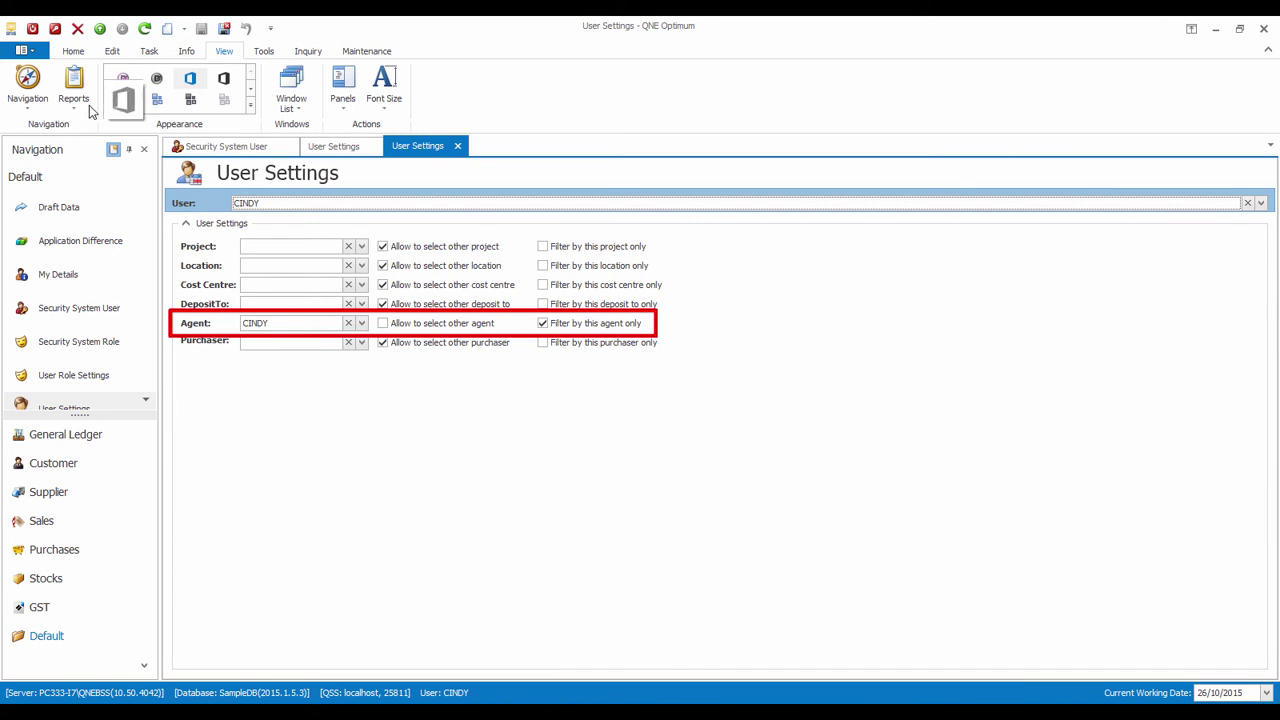
pyautogui.click(88, 108)
pyautogui.moveTo(130, 204)
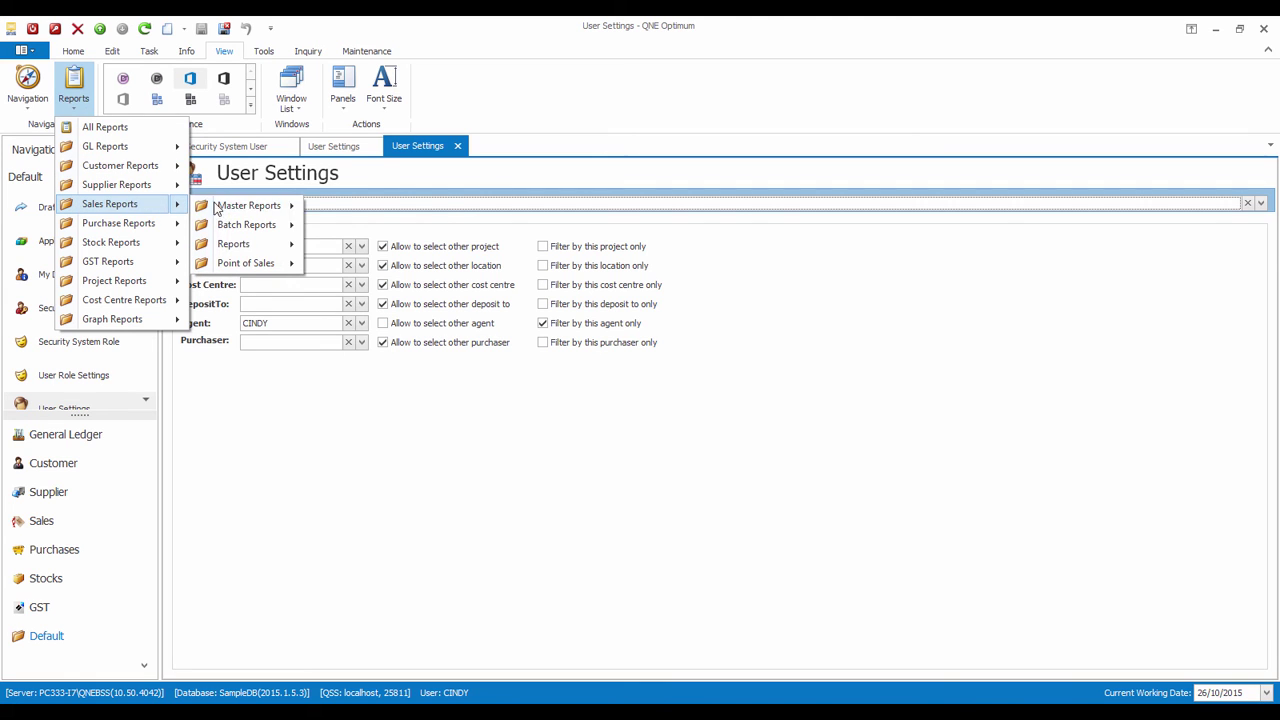
pyautogui.moveTo(225, 206)
pyautogui.click(352, 266)
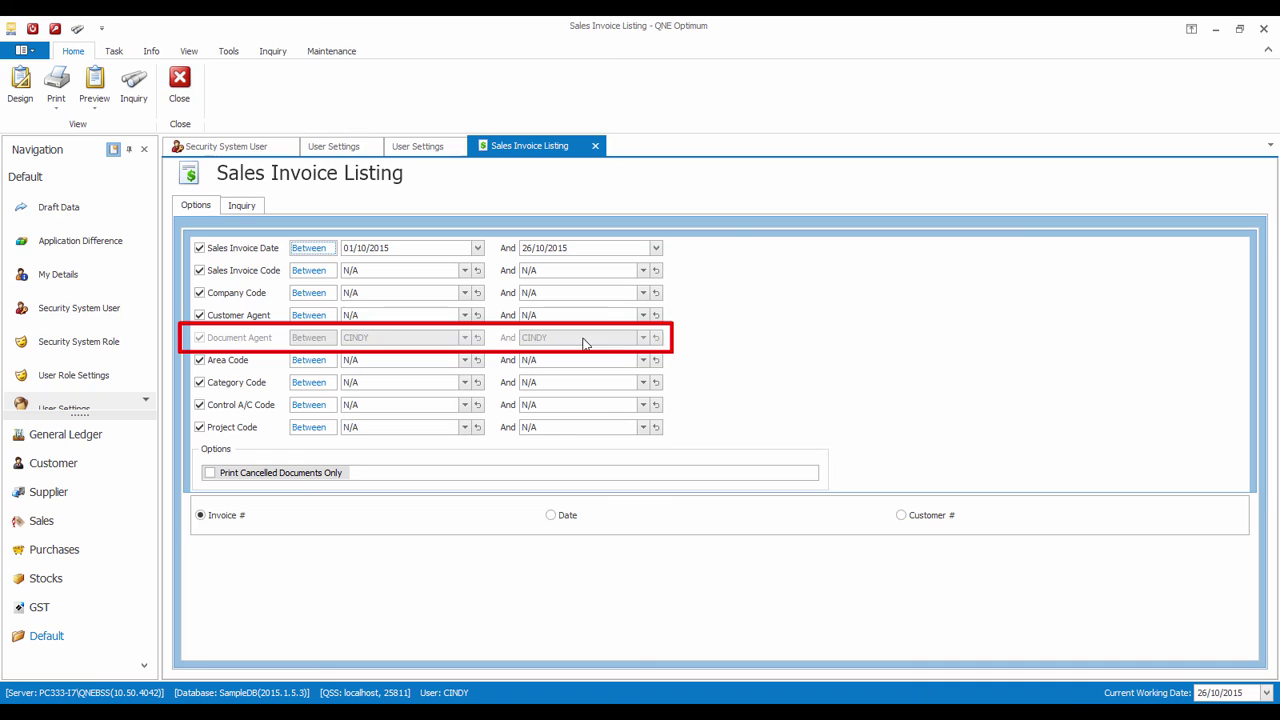
# Clear the starting invoice date, preview the listing by Agent, then switch to Inquiry view.
pyautogui.click(417, 248)
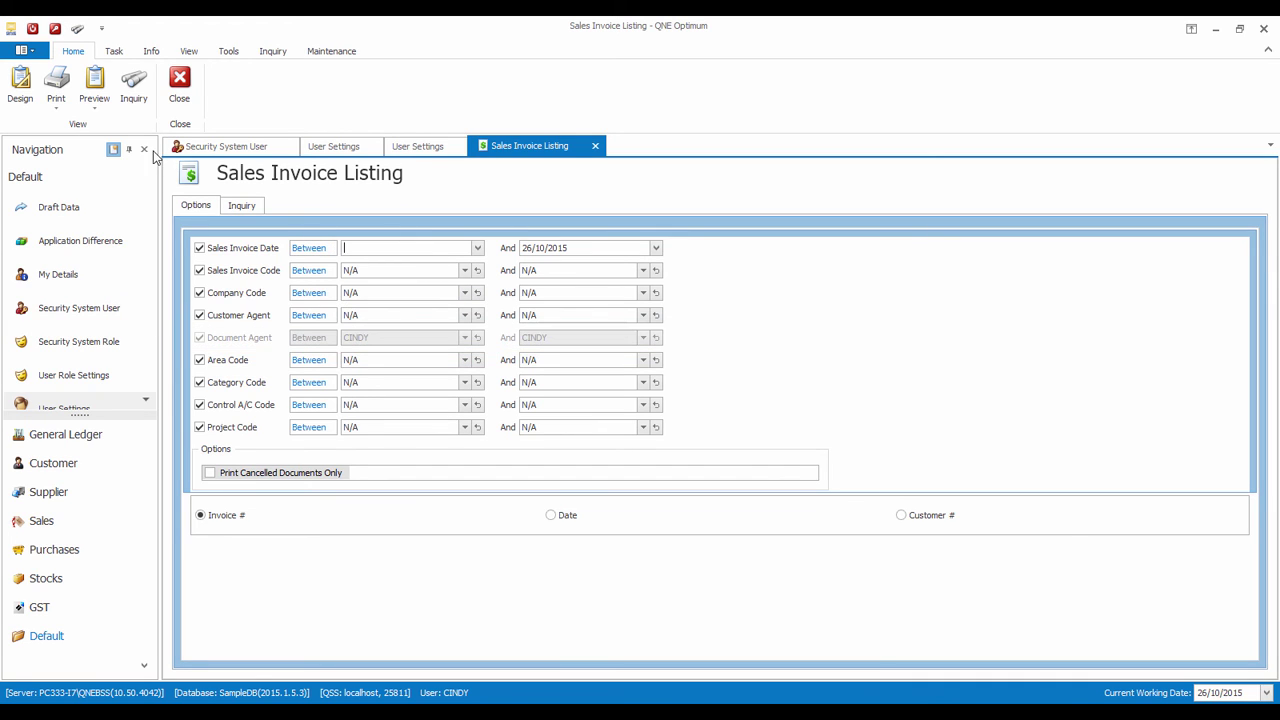
pyautogui.click(101, 106)
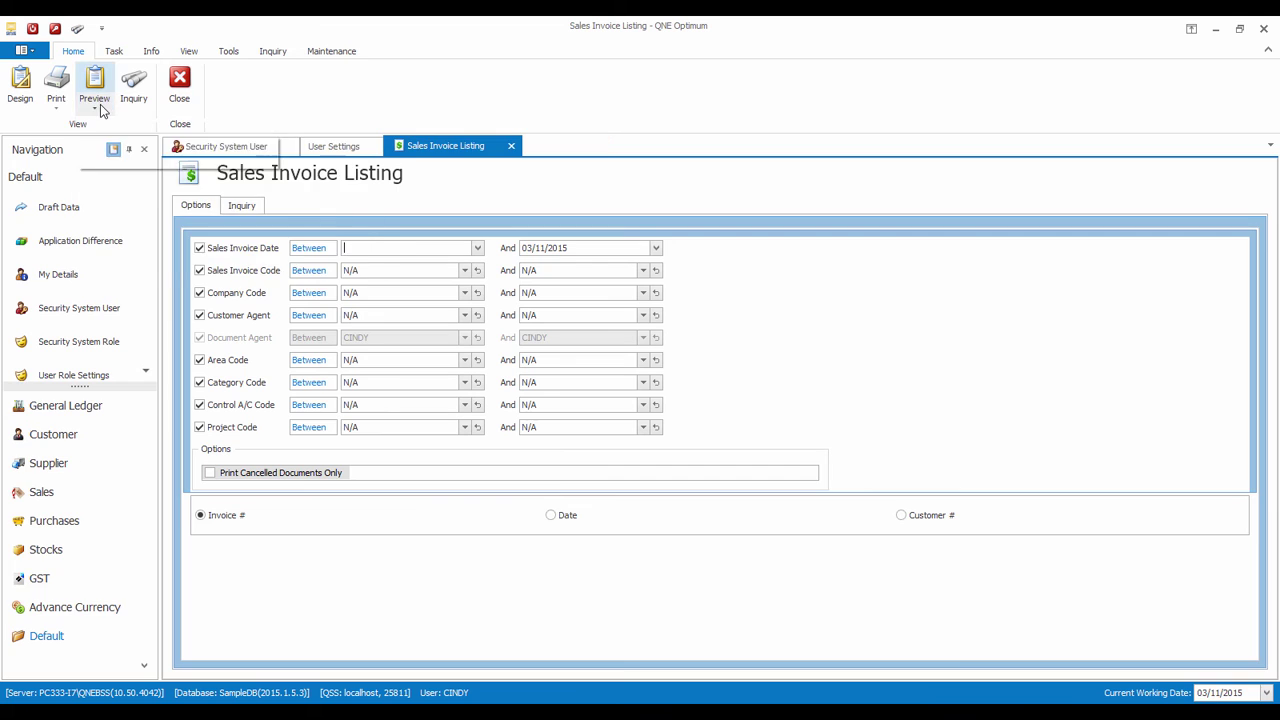
pyautogui.click(94, 104)
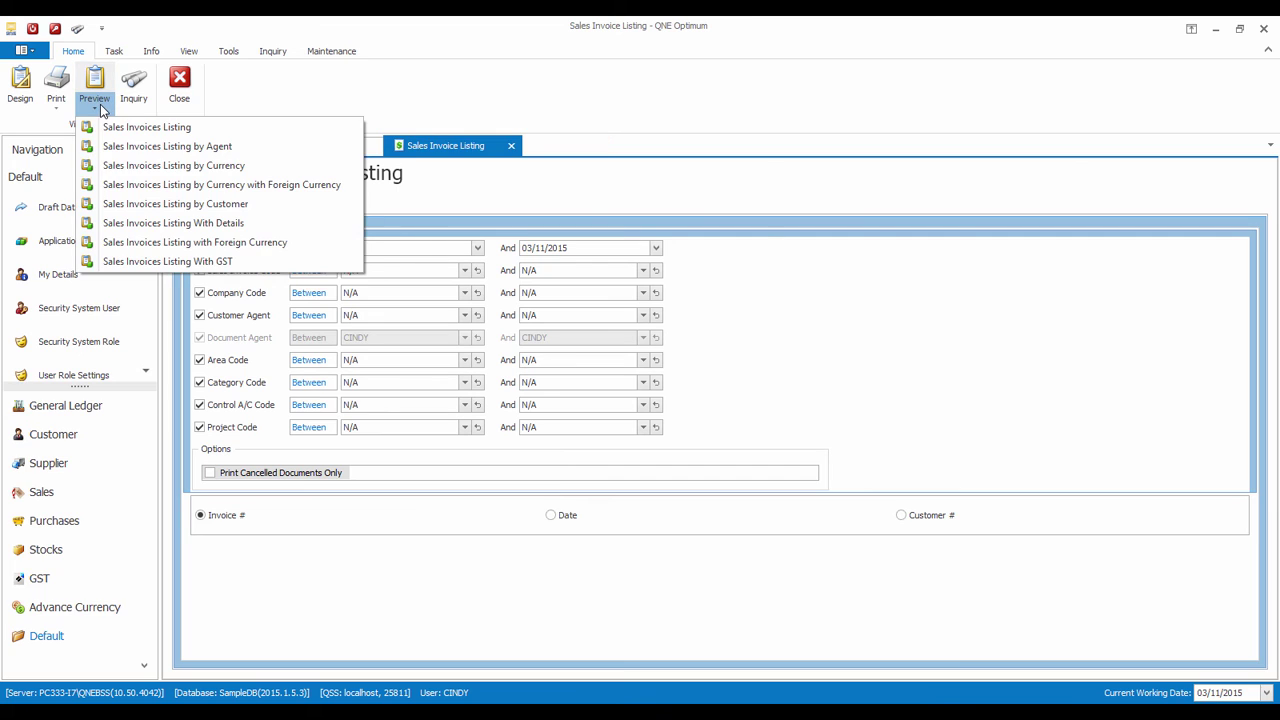
pyautogui.click(118, 147)
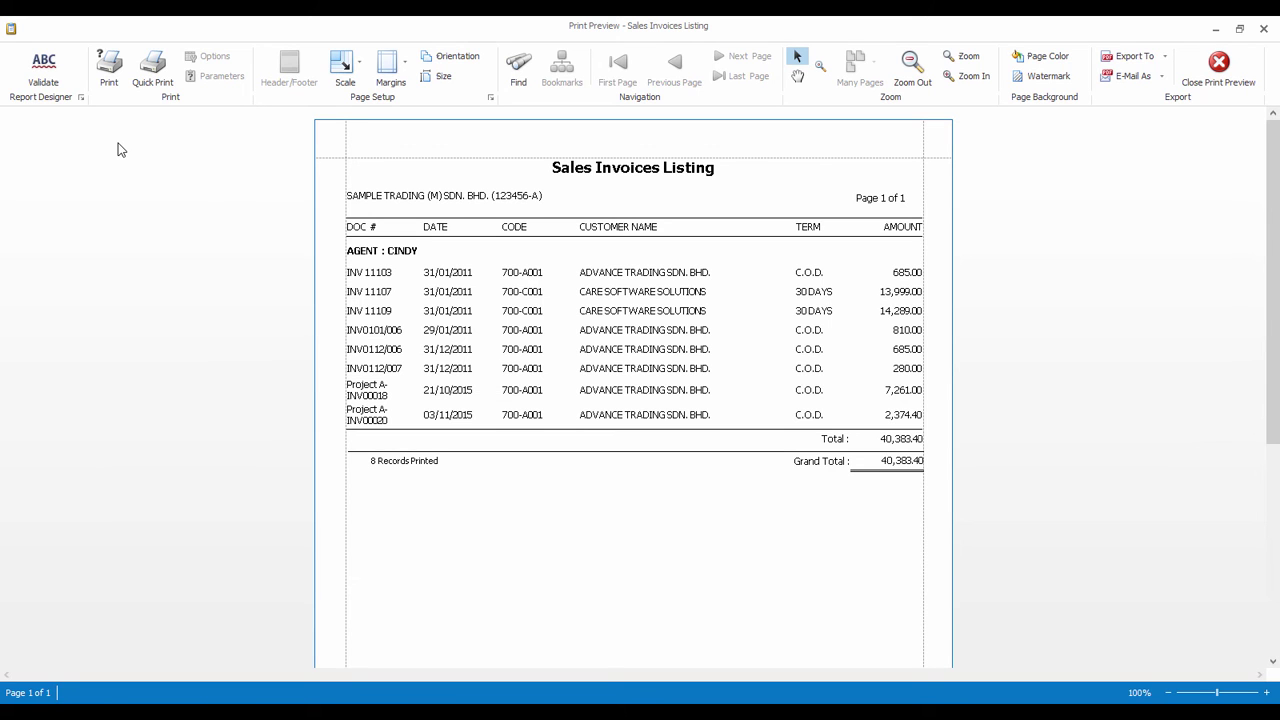
pyautogui.click(1218, 62)
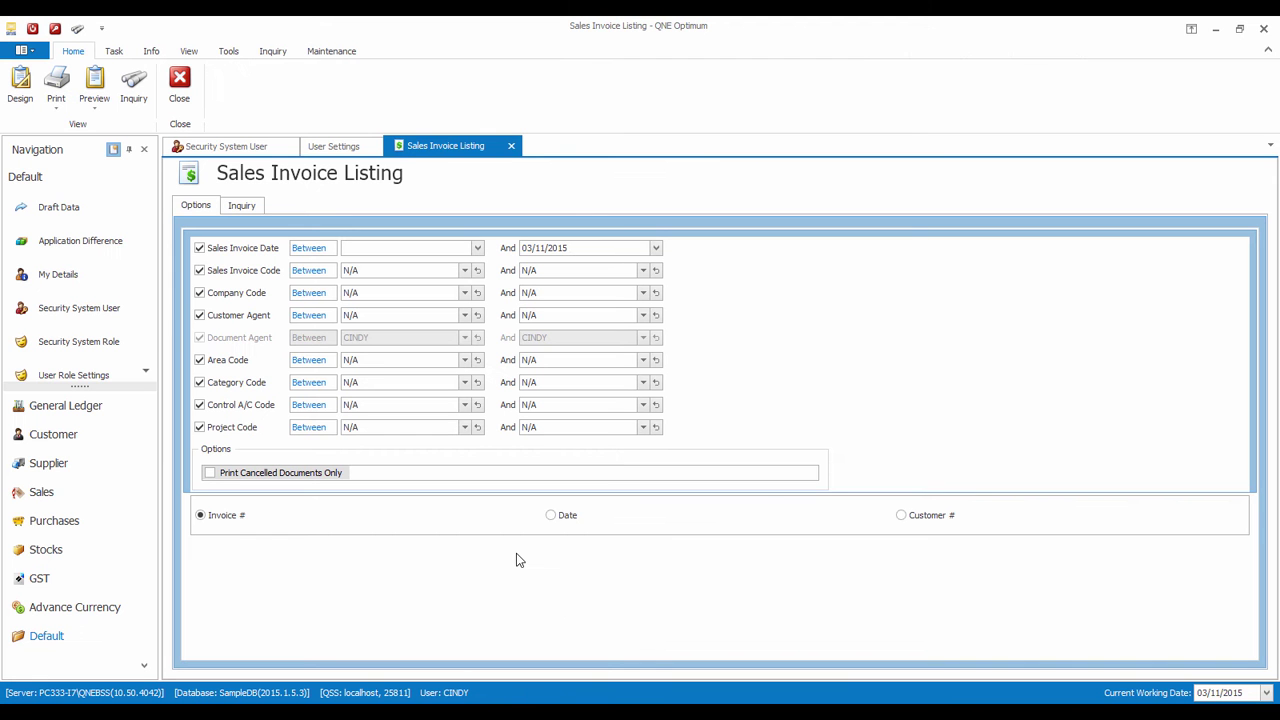
pyautogui.click(134, 90)
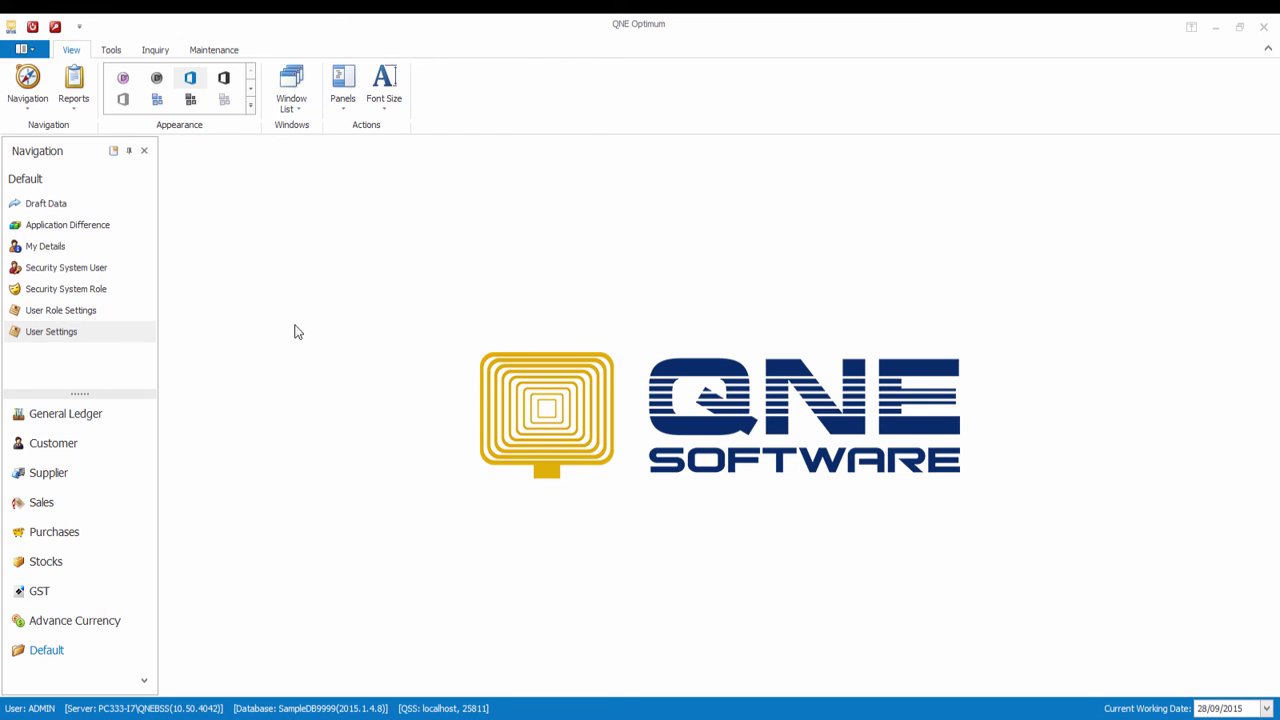
# Open Security System Role and its User Role Settings list.
pyautogui.click(111, 294)
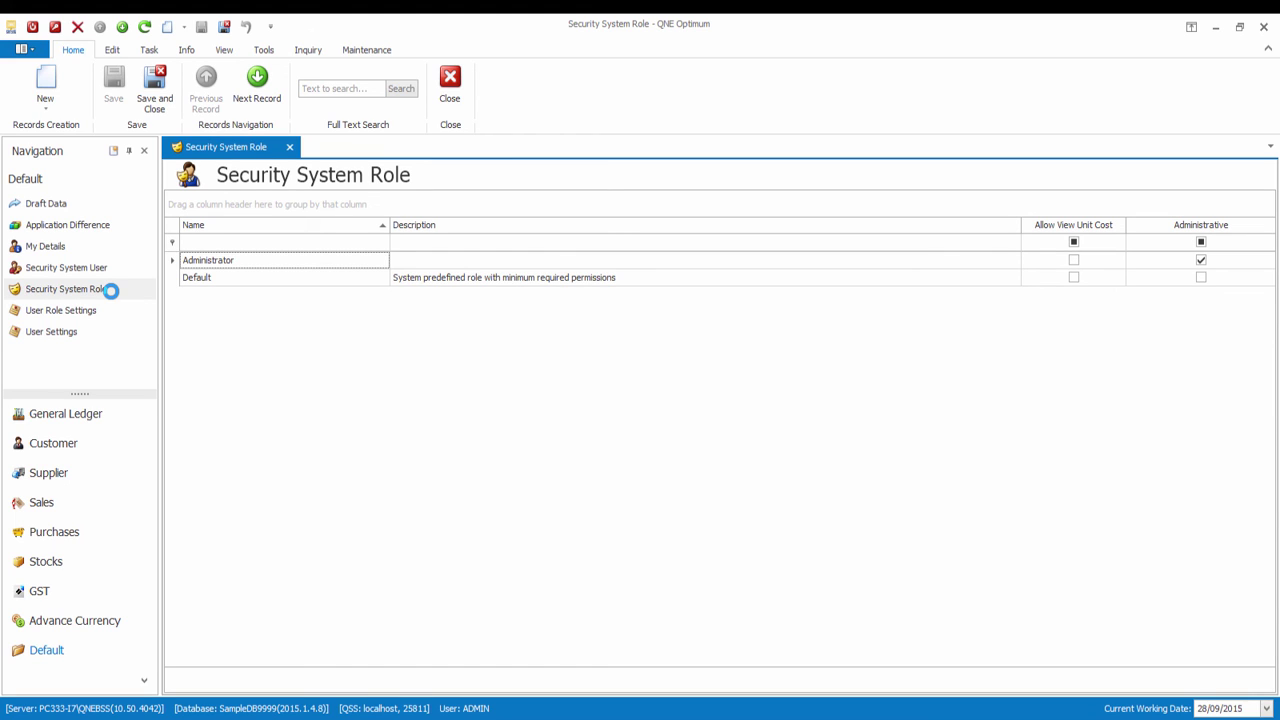
pyautogui.click(113, 49)
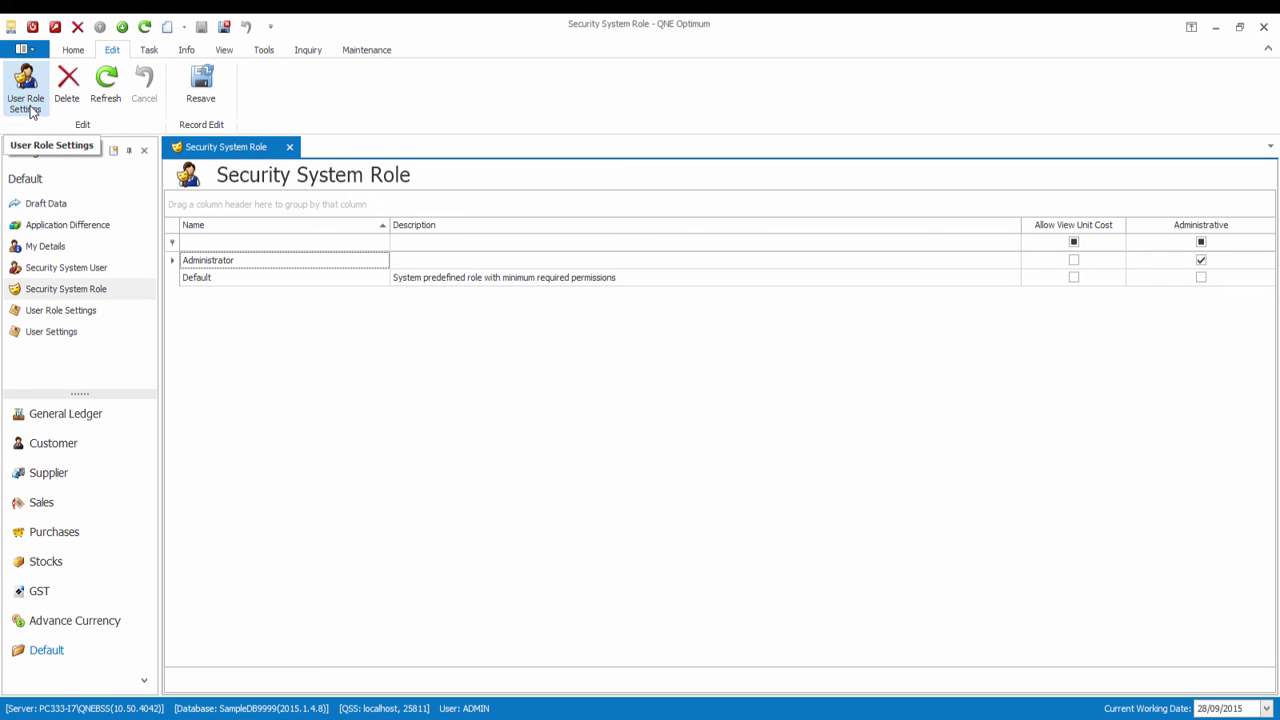
pyautogui.click(30, 106)
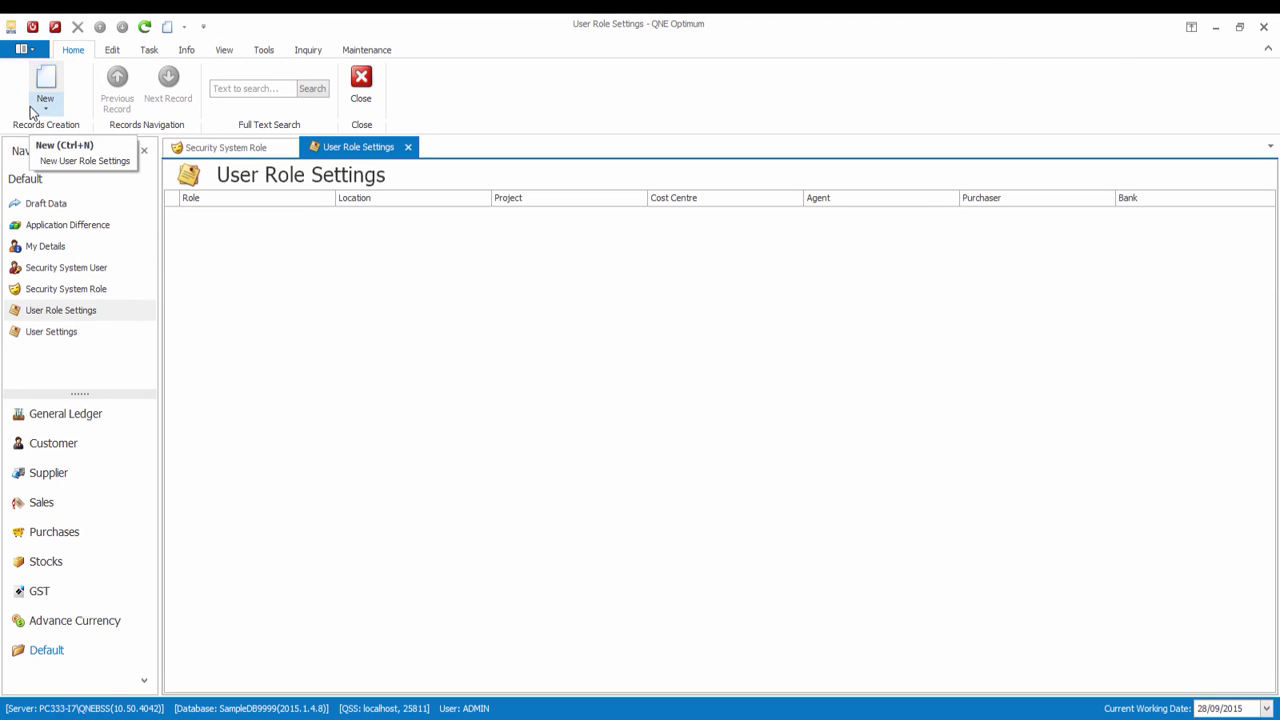
# Create a new role setting for Administrator with JB as the default location.
pyautogui.click(45, 85)
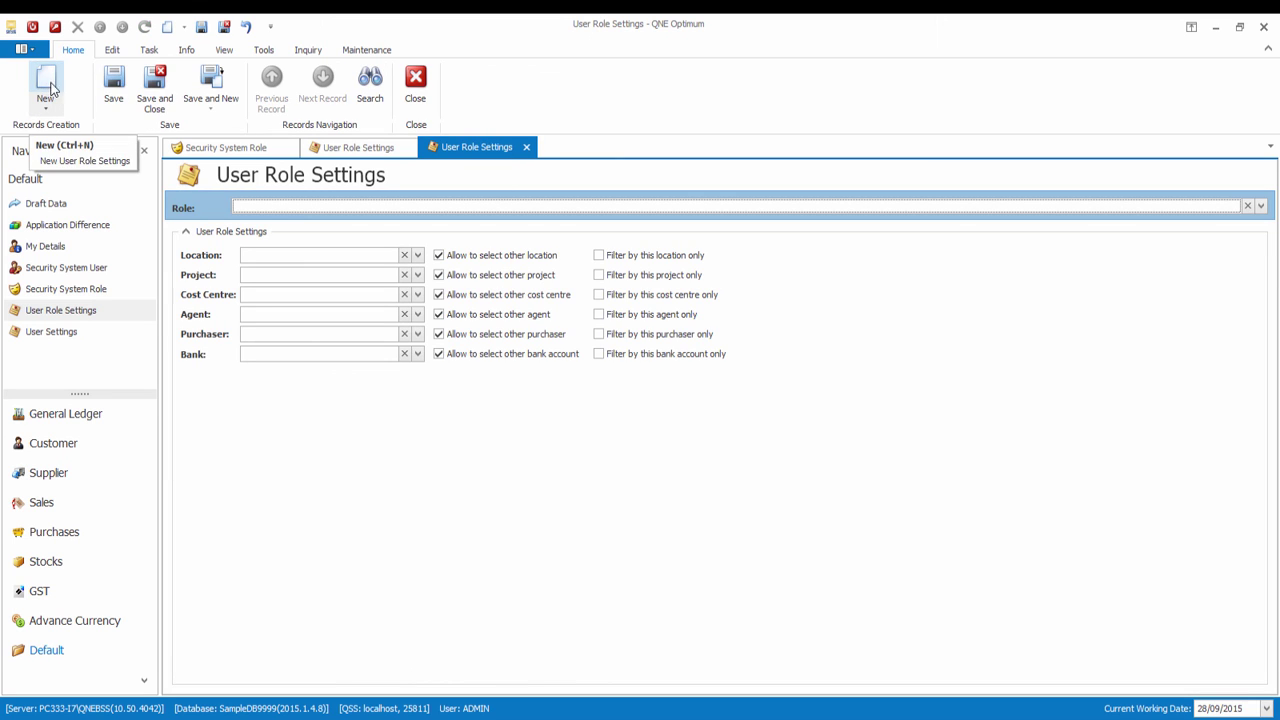
pyautogui.click(1260, 206)
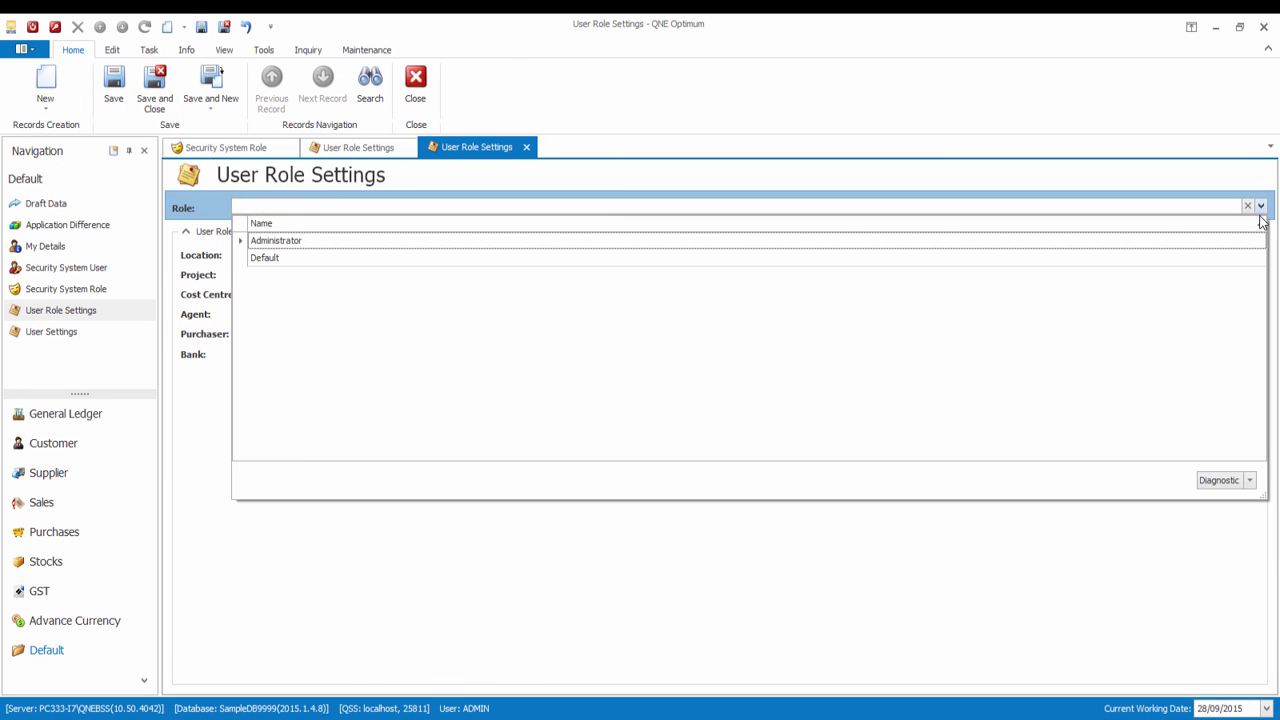
pyautogui.click(281, 241)
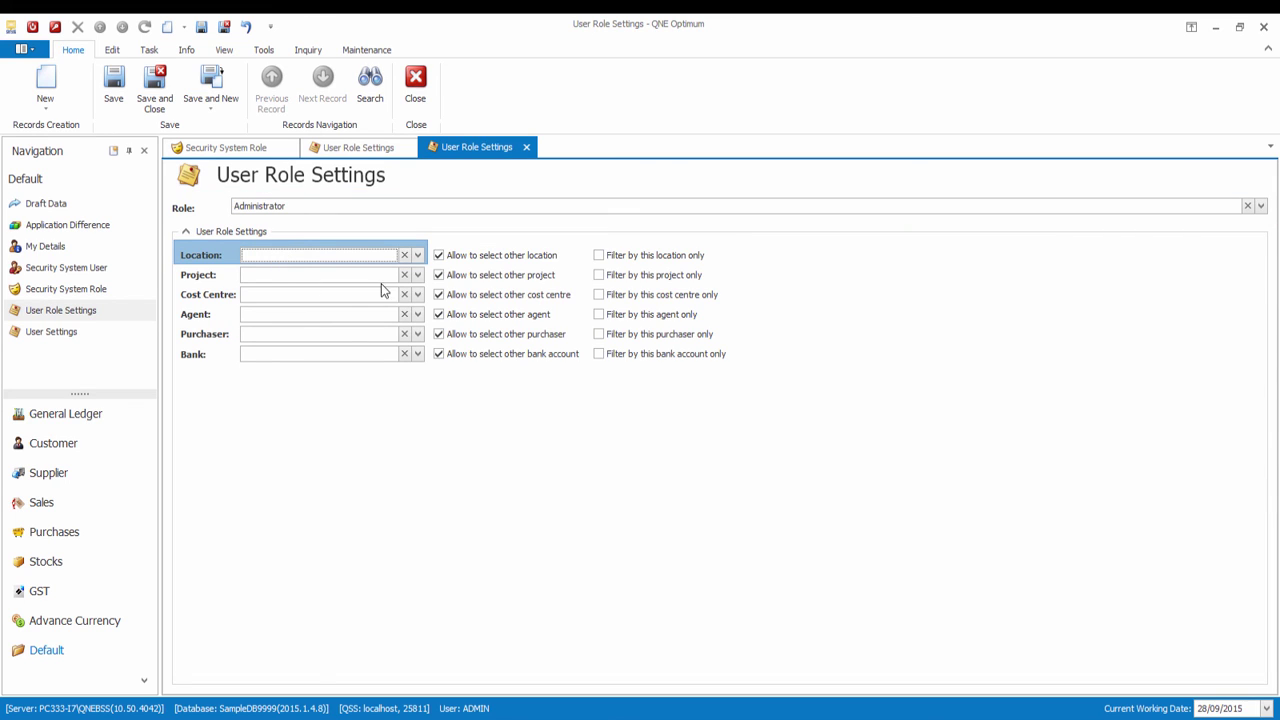
pyautogui.click(417, 256)
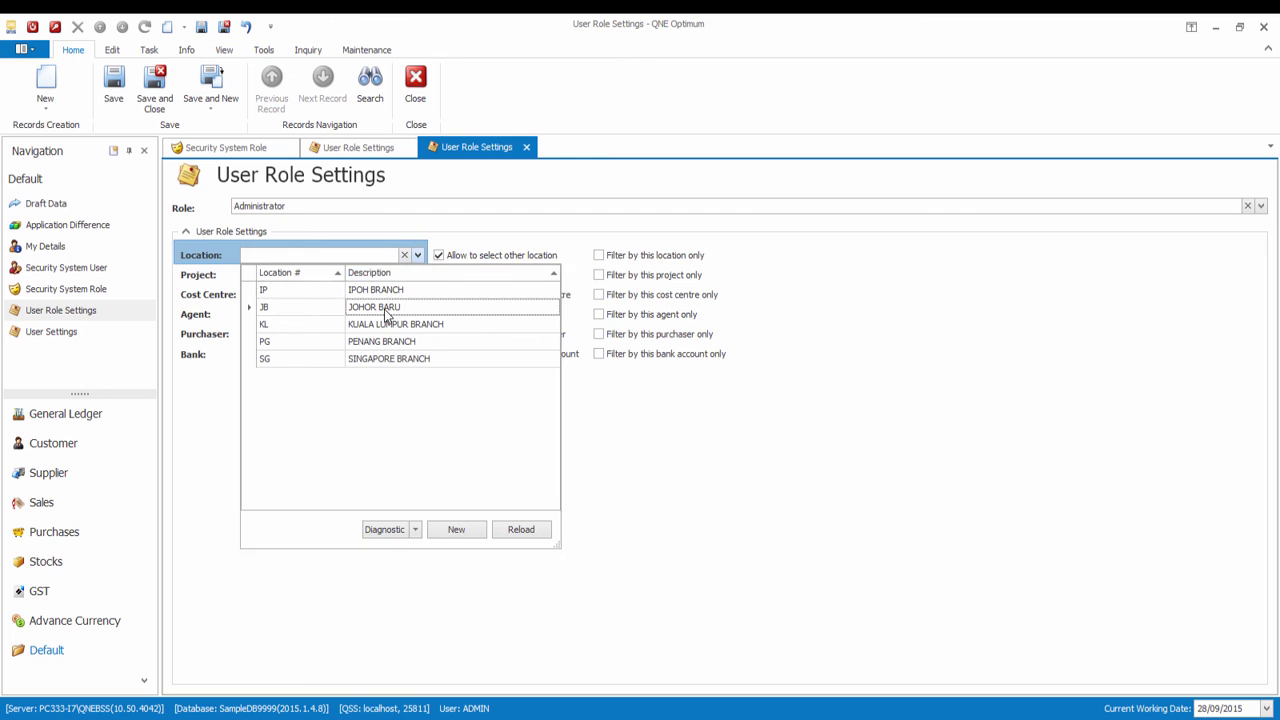